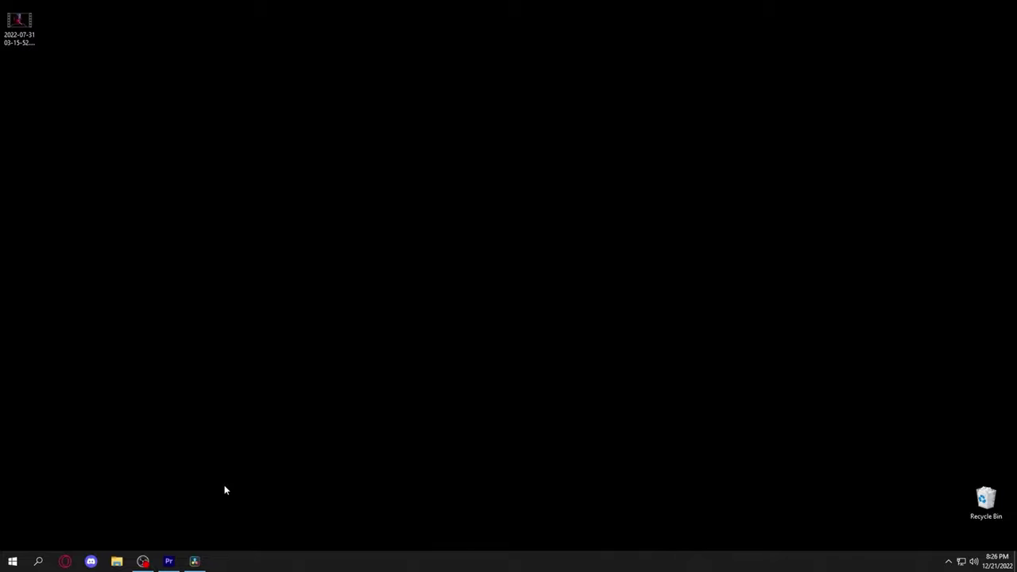
# Bring OBS Studio back on screen and open its Settings.
pyautogui.moveTo(147, 561)
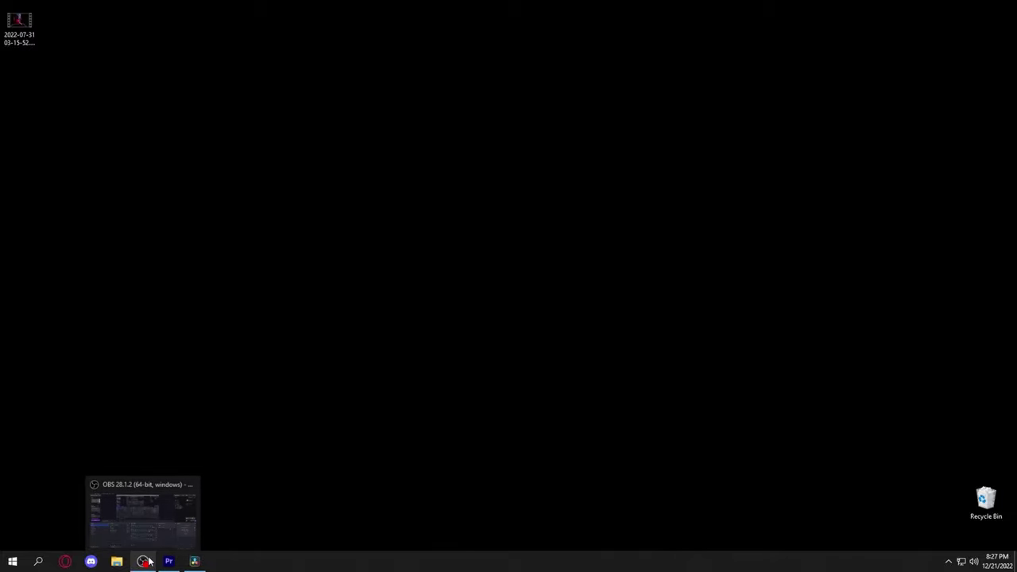
pyautogui.click(141, 513)
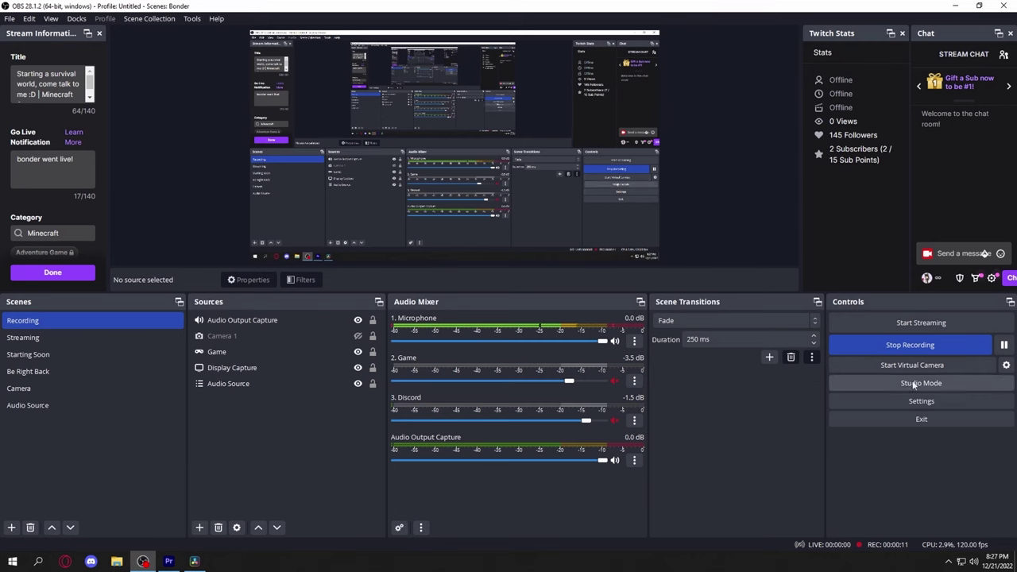
pyautogui.click(939, 400)
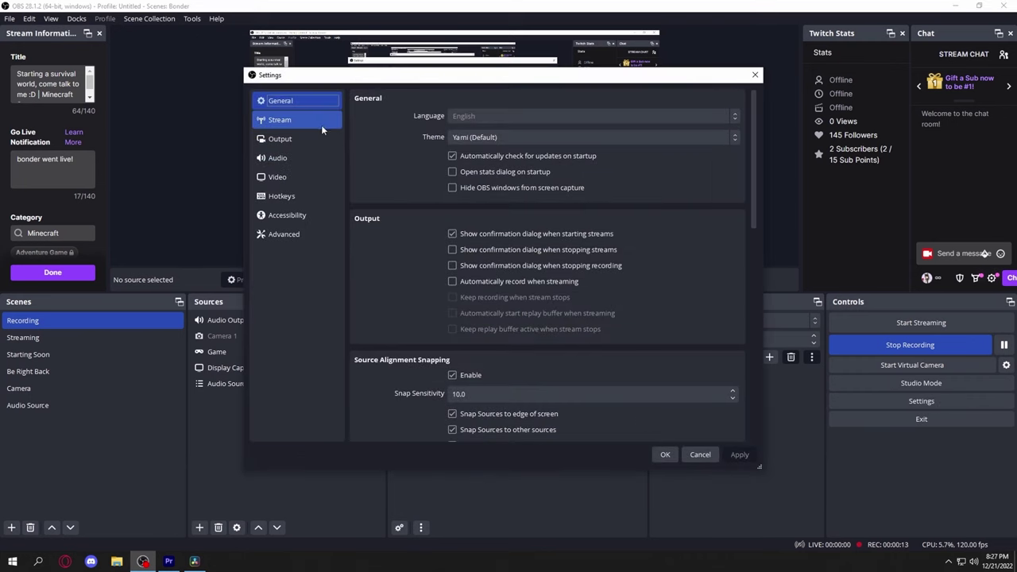
# Review the Output recording settings: mp4, NVENC H.264, CQP level 14, P7 preset.
pyautogui.click(304, 131)
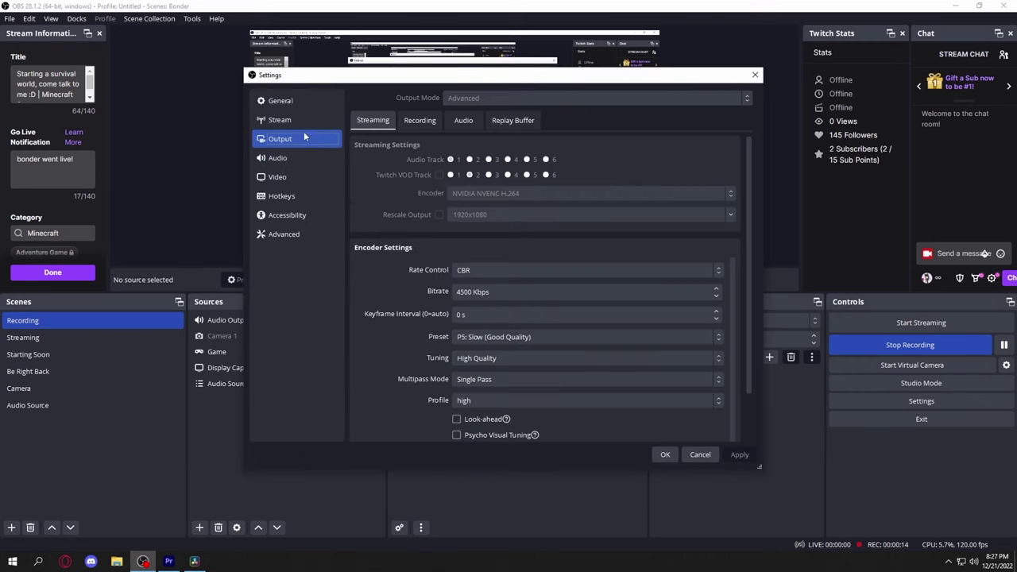
pyautogui.click(419, 119)
pyautogui.moveTo(429, 69); pyautogui.dragTo(425, 6)
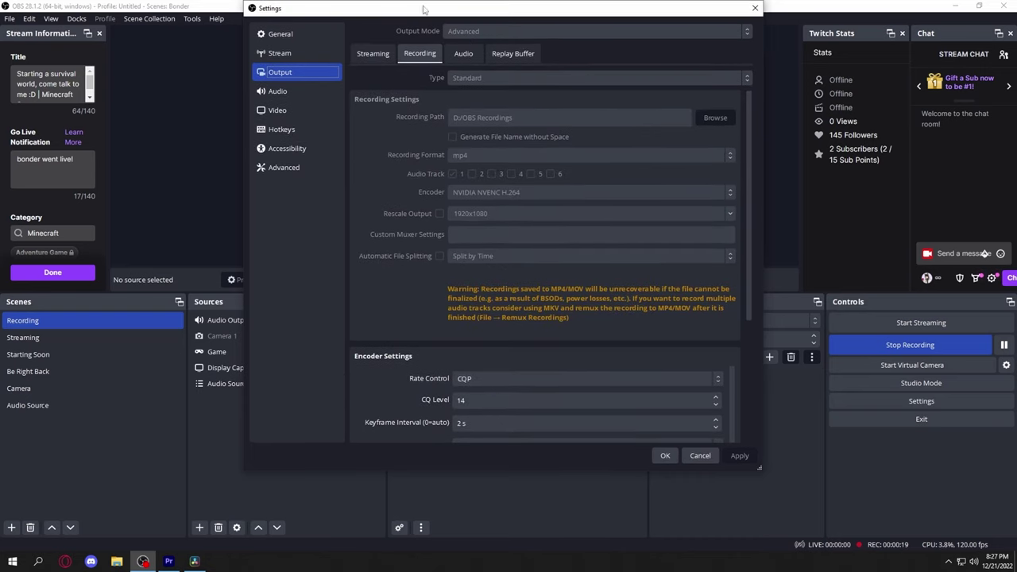
pyautogui.moveTo(421, 470); pyautogui.dragTo(427, 547)
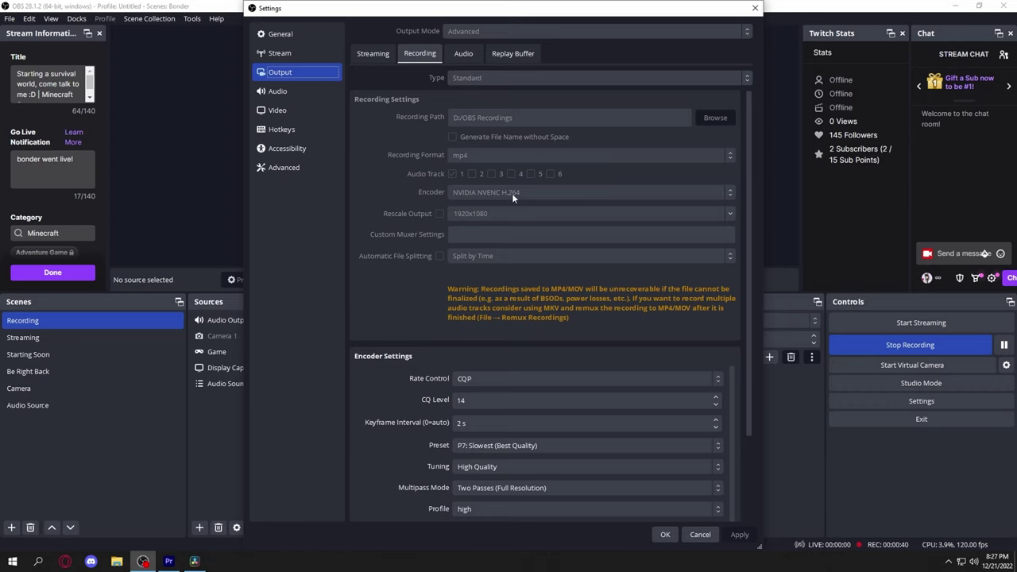
pyautogui.scroll(-3, 383, 262)
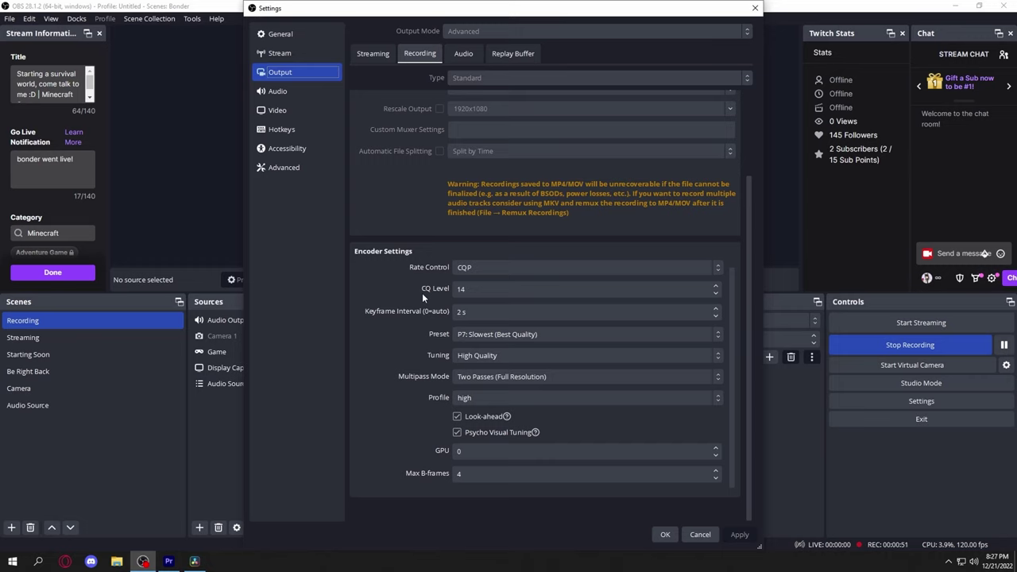
pyautogui.scroll(3, 399, 323)
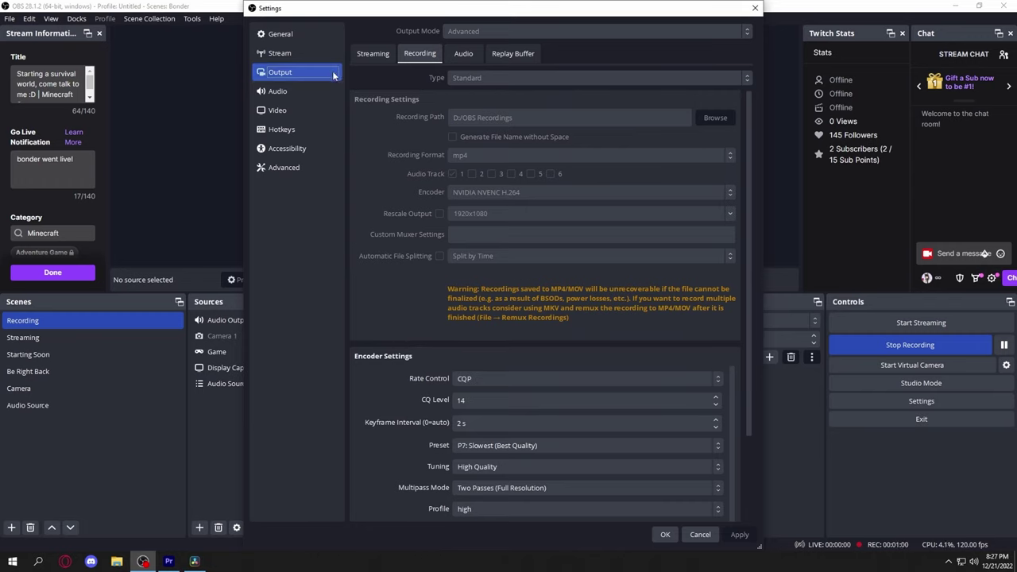
# Show the OBS Video settings with the 1920x1080 canvas at 120 FPS.
pyautogui.click(283, 113)
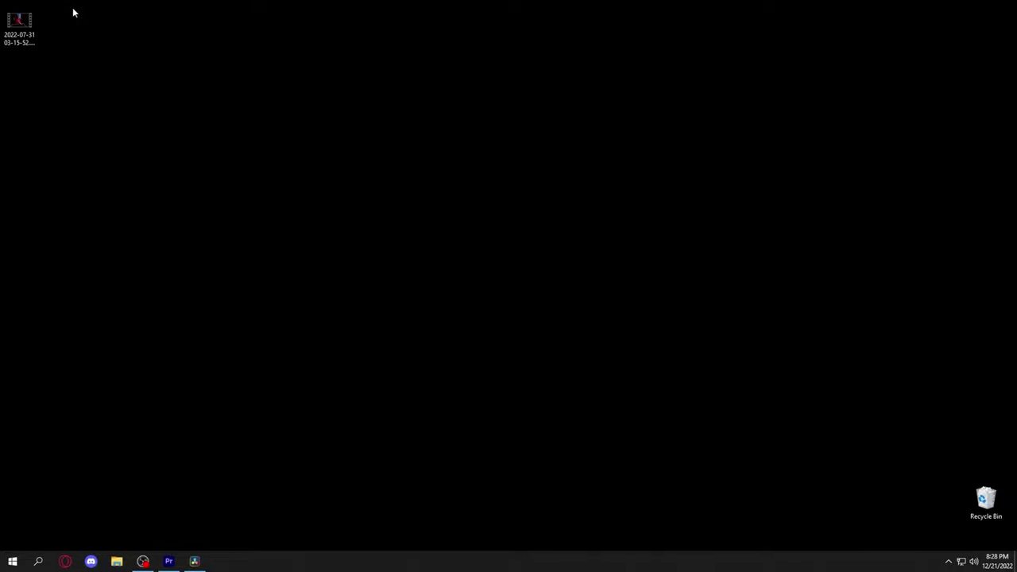
# Play the recorded gameplay video, then maximize DaVinci Resolve on the Untitled Project.
pyautogui.doubleClick(20, 28)
pyautogui.click(194, 561)
pyautogui.moveTo(381, 8); pyautogui.dragTo(386, 39)
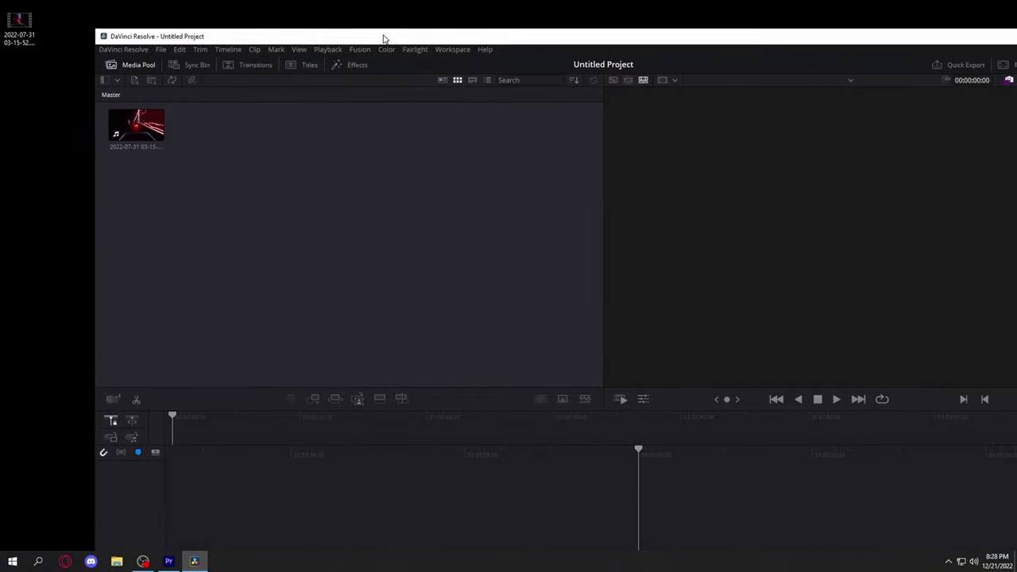
pyautogui.doubleClick(290, 36)
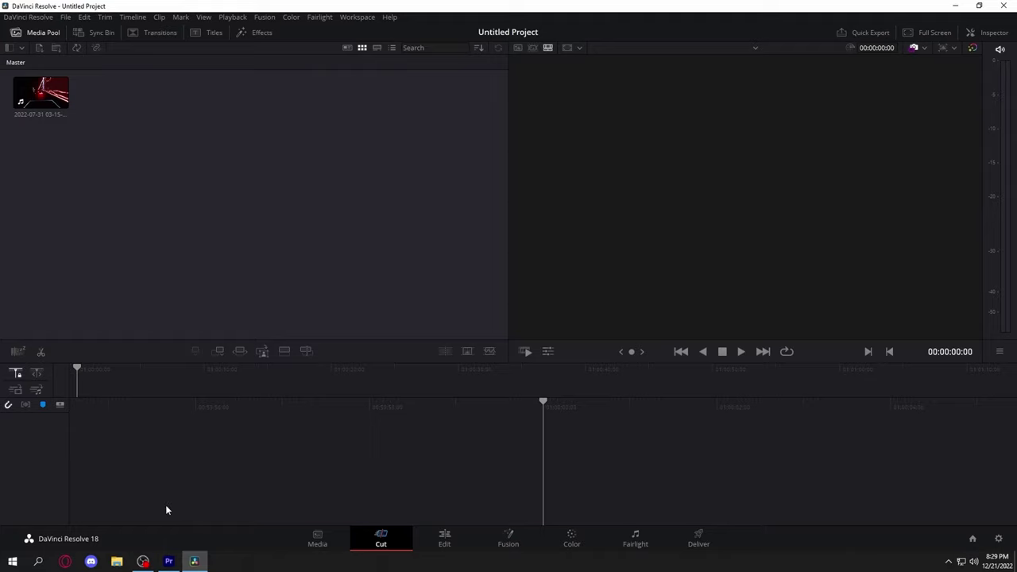
# Download RSMB-TWIXTOR-EFXN13OFX-13.0.3.CE.exe from Google Drive and save it to the Desktop.
pyautogui.hotkey('alt', 'Tab')
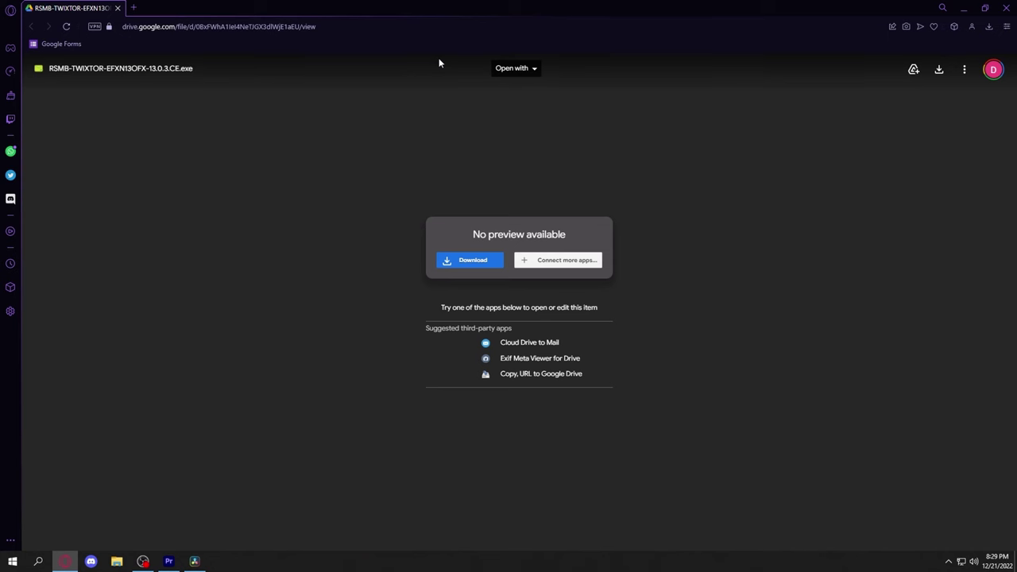
pyautogui.click(469, 260)
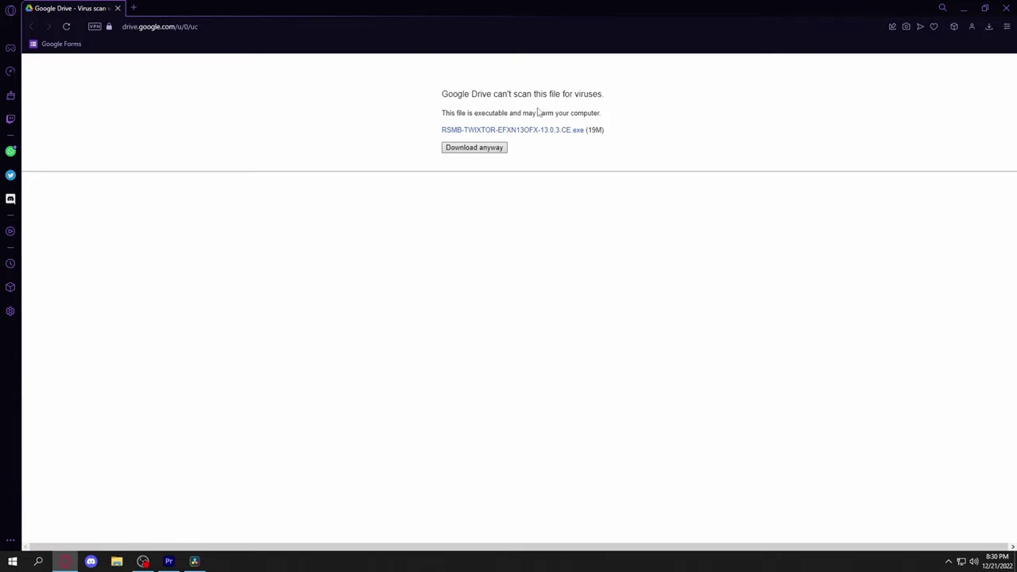
pyautogui.click(481, 150)
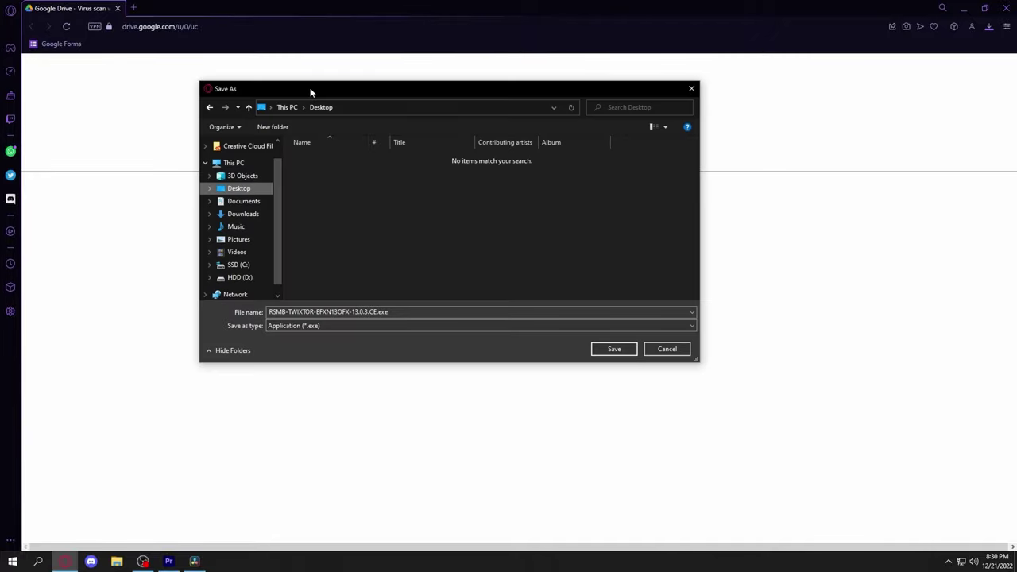
pyautogui.moveTo(310, 89); pyautogui.dragTo(387, 93)
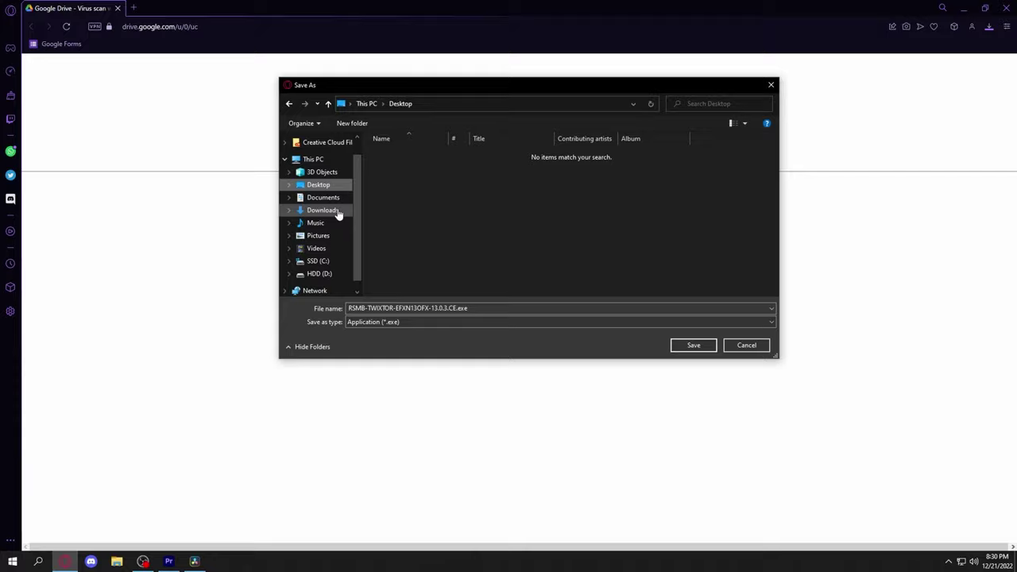
pyautogui.click(693, 345)
# Run the desktop RSMB installer and install only ReelSmart Motion Blur OFX v5.2.8.
pyautogui.click(962, 7)
pyautogui.click(963, 7)
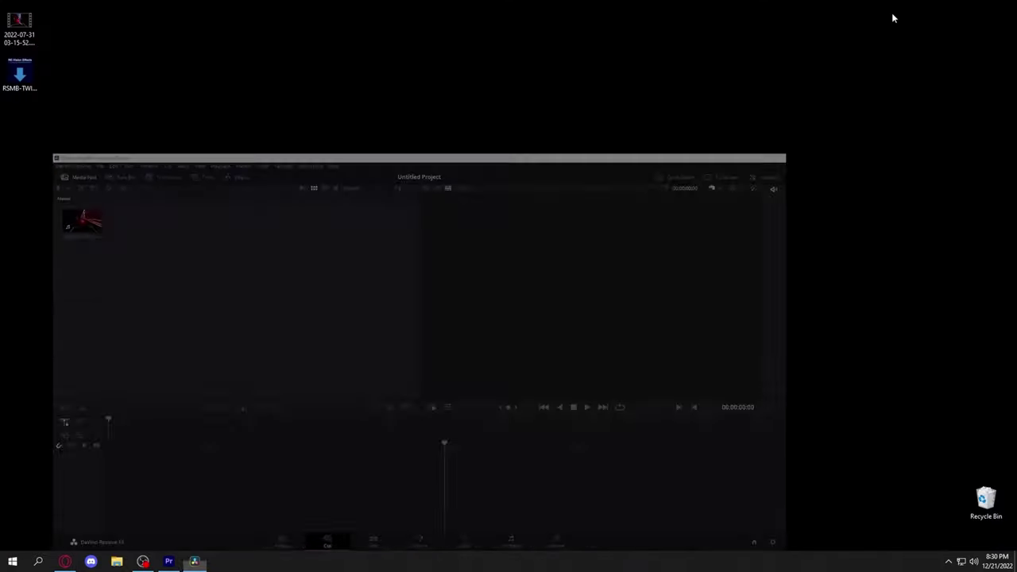
pyautogui.moveTo(27, 82); pyautogui.dragTo(470, 238)
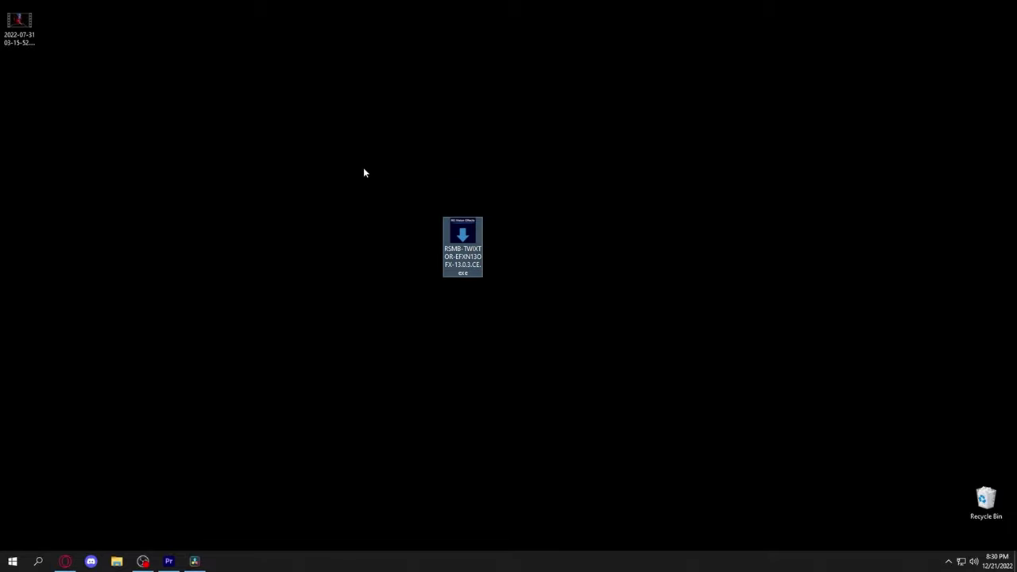
pyautogui.moveTo(363, 173); pyautogui.dragTo(545, 358)
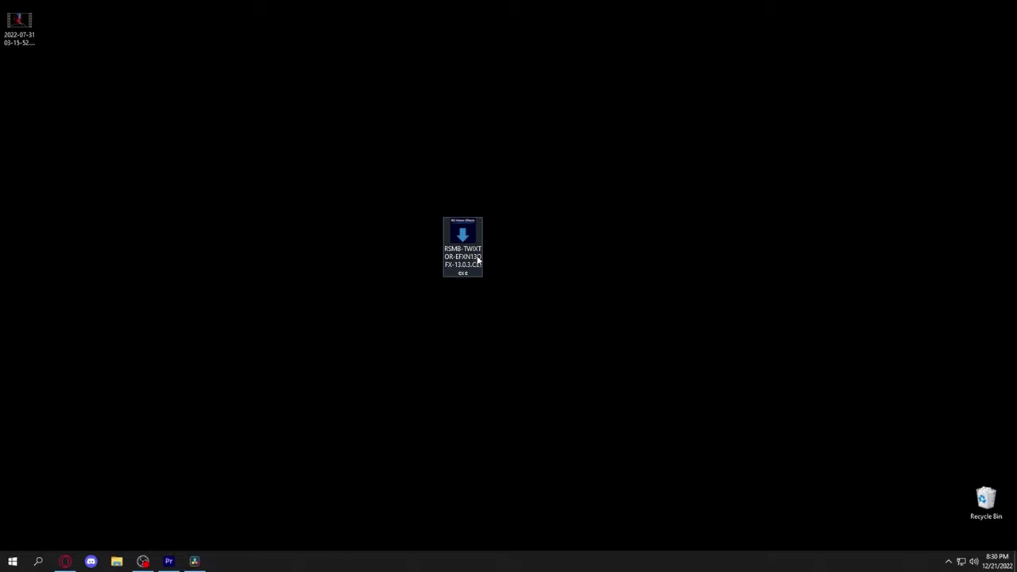
pyautogui.click(194, 561)
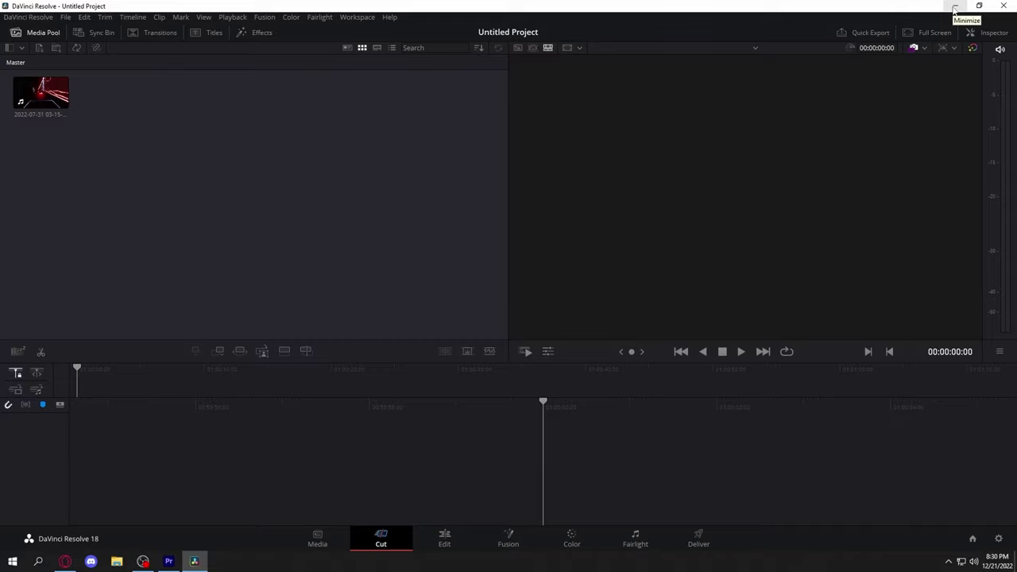
pyautogui.click(955, 8)
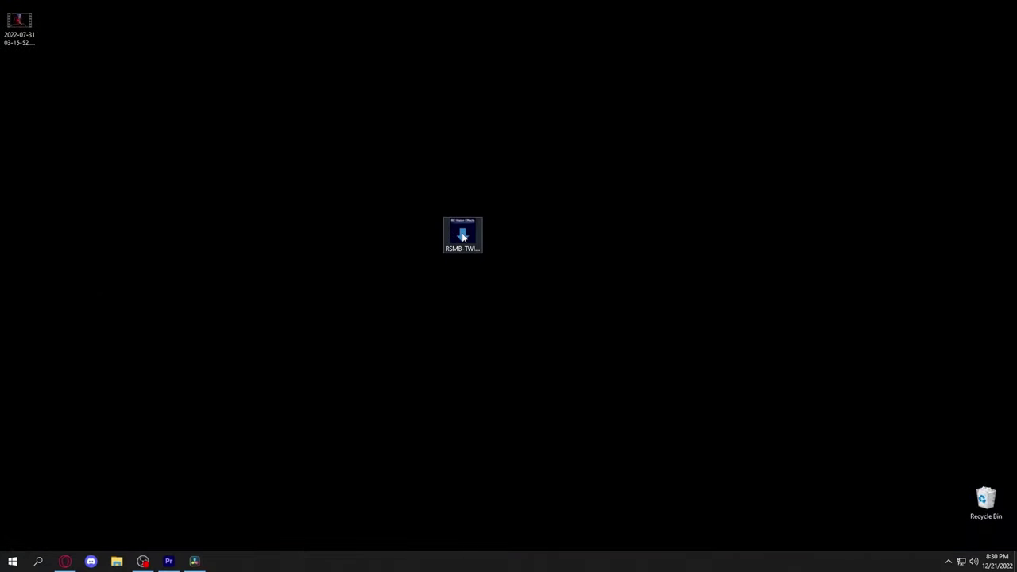
pyautogui.doubleClick(463, 235)
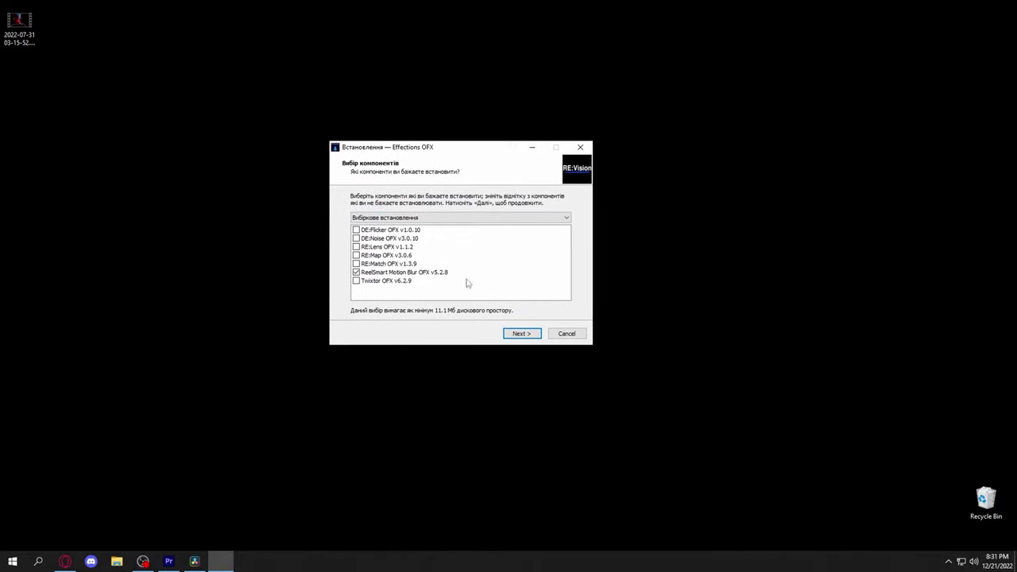
pyautogui.click(521, 333)
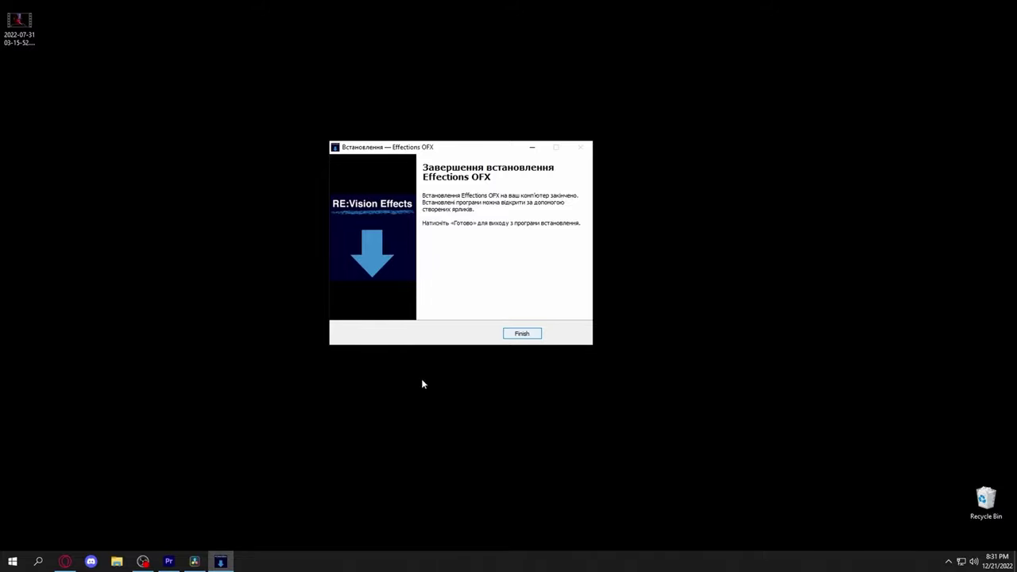
# Close the finished RSMB installer and return to DaVinci Resolve.
pyautogui.click(197, 564)
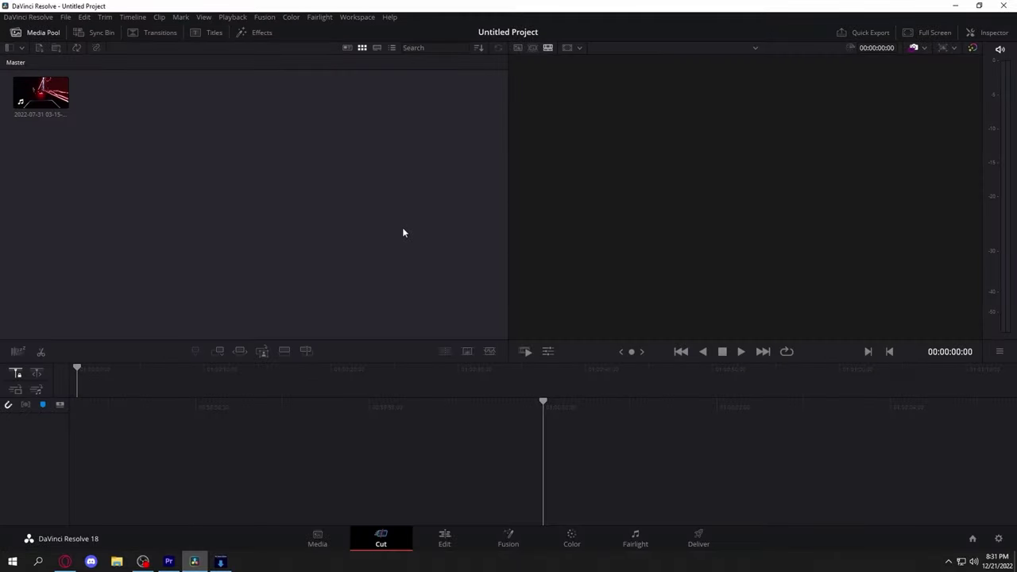
pyautogui.click(220, 562)
pyautogui.click(521, 335)
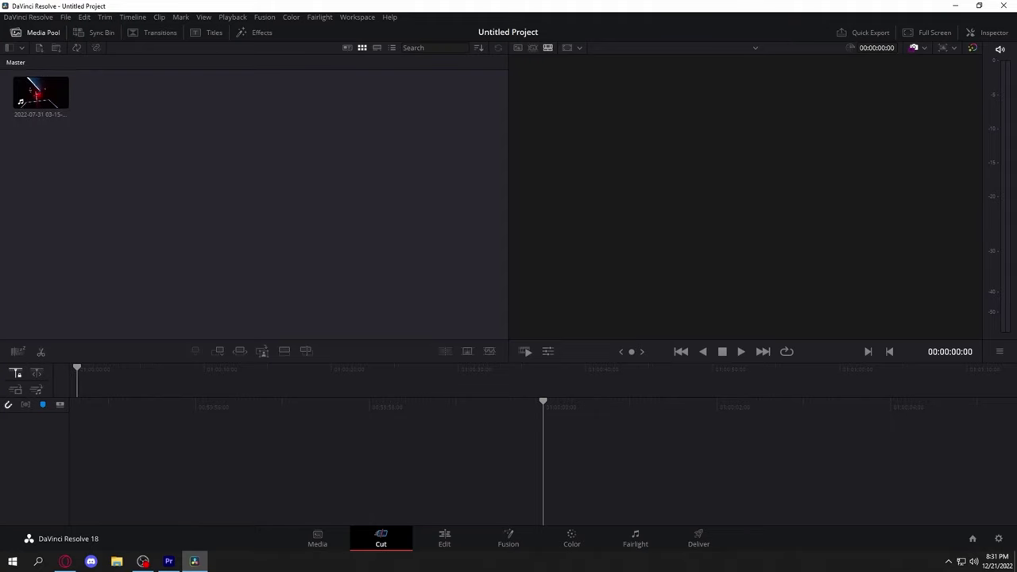
# In Project Settings, set a Custom timeline resolution of 2560 x 1440.
pyautogui.click(999, 539)
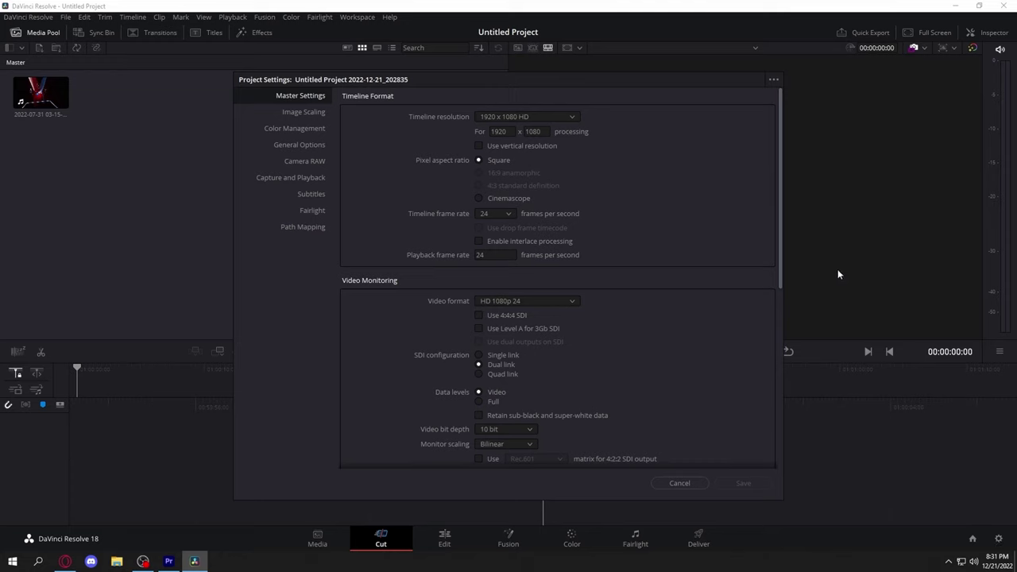
pyautogui.click(524, 117)
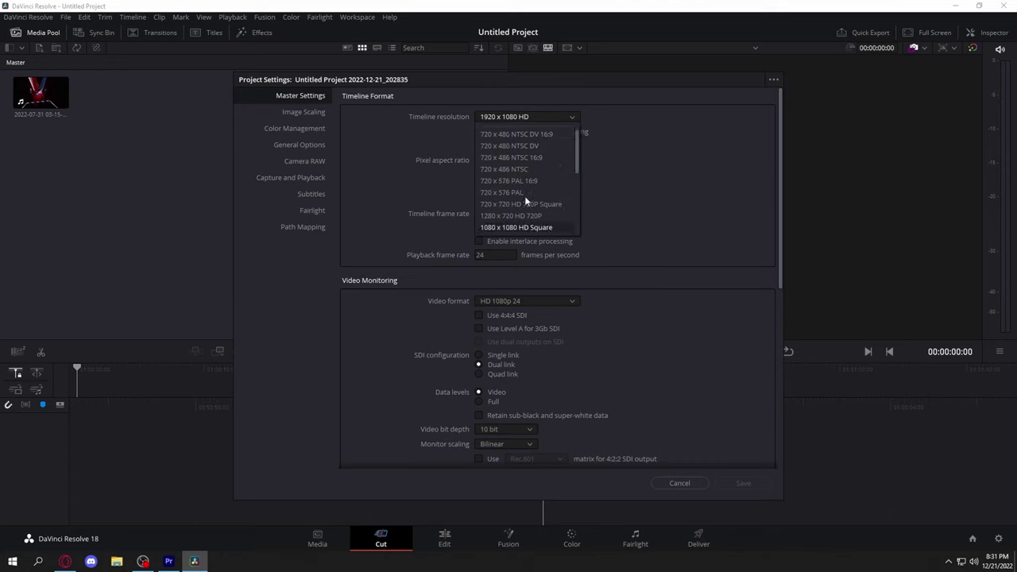
pyautogui.scroll(2, 524, 195)
pyautogui.click(512, 145)
pyautogui.click(524, 117)
pyautogui.click(508, 129)
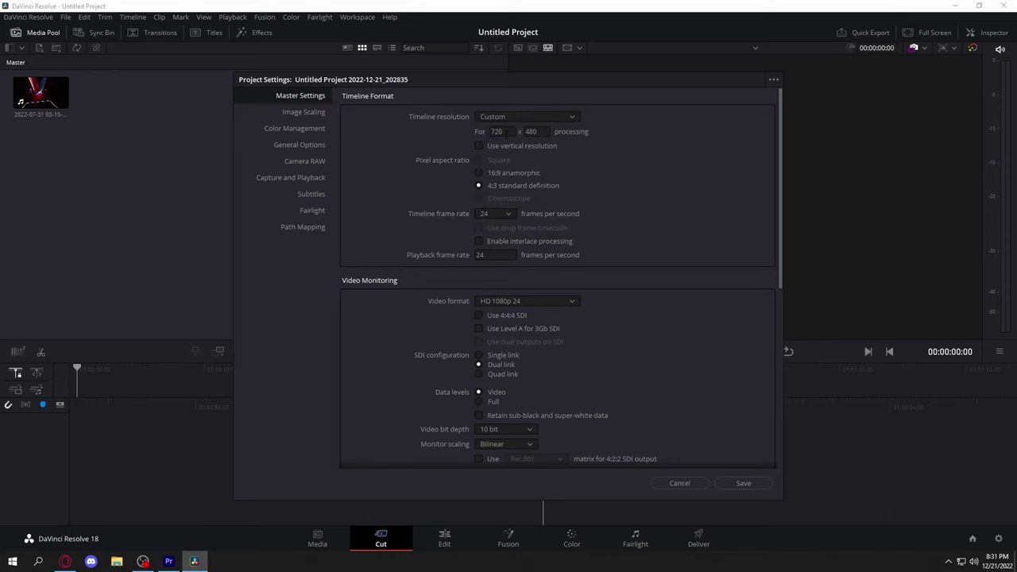
pyautogui.doubleClick(497, 132)
pyautogui.write('2560')
pyautogui.press('Tab')
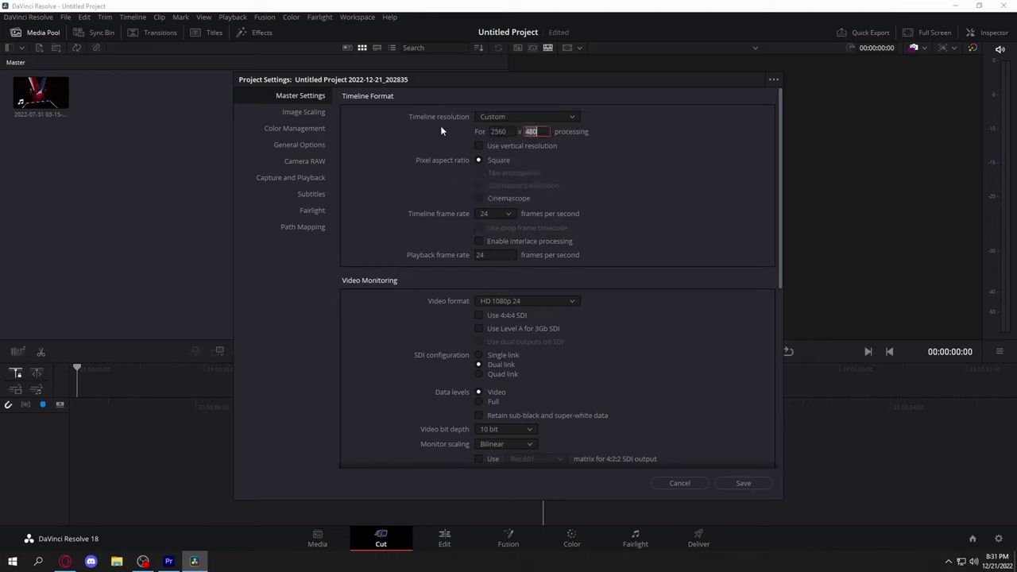
pyautogui.write('1440')
# Set the timeline frame rate to 60 and choose a 60p monitoring video format.
pyautogui.scroll(-1, 619, 187)
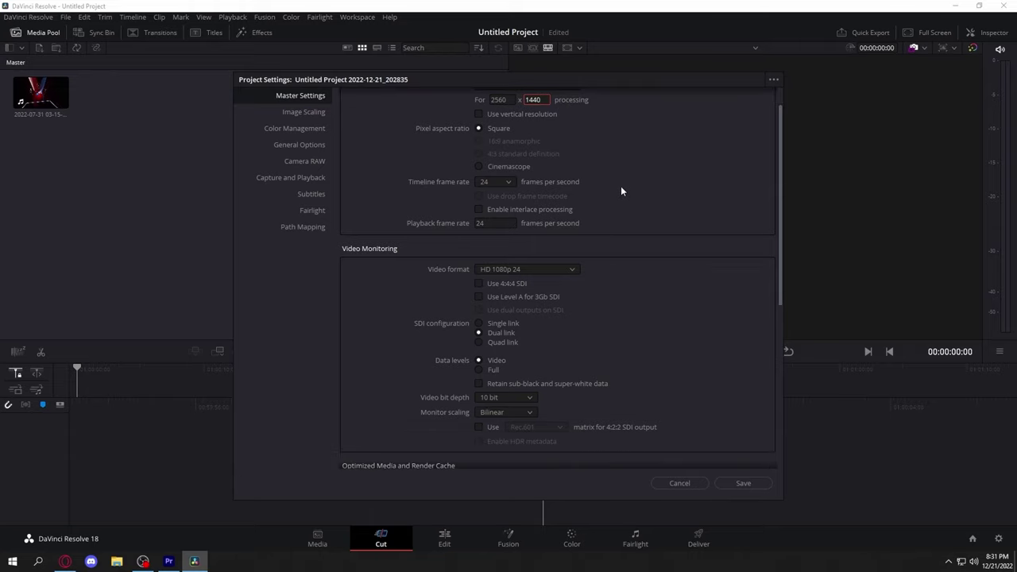
pyautogui.click(486, 182)
pyautogui.click(492, 294)
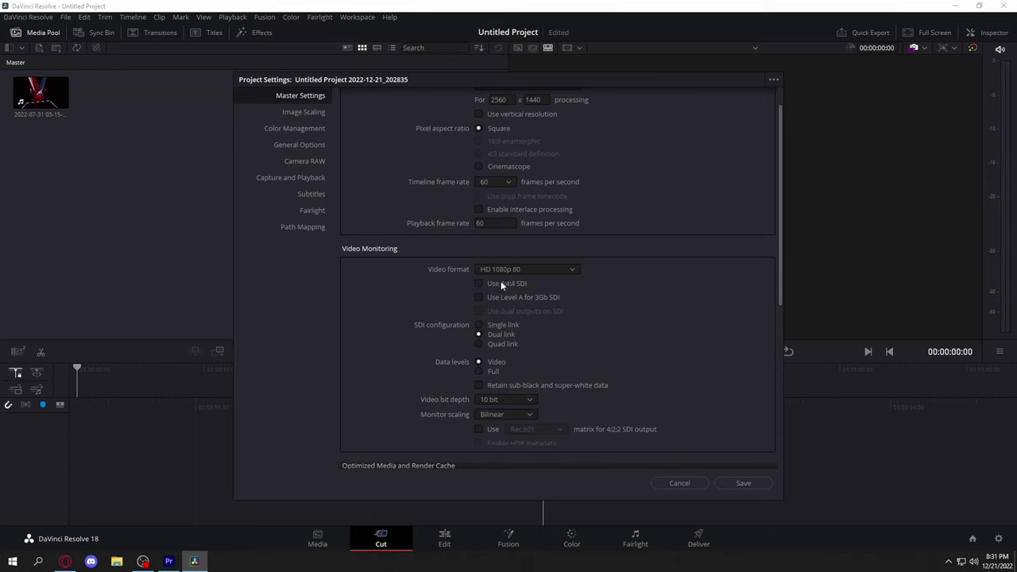
pyautogui.scroll(-2, 614, 280)
pyautogui.click(511, 205)
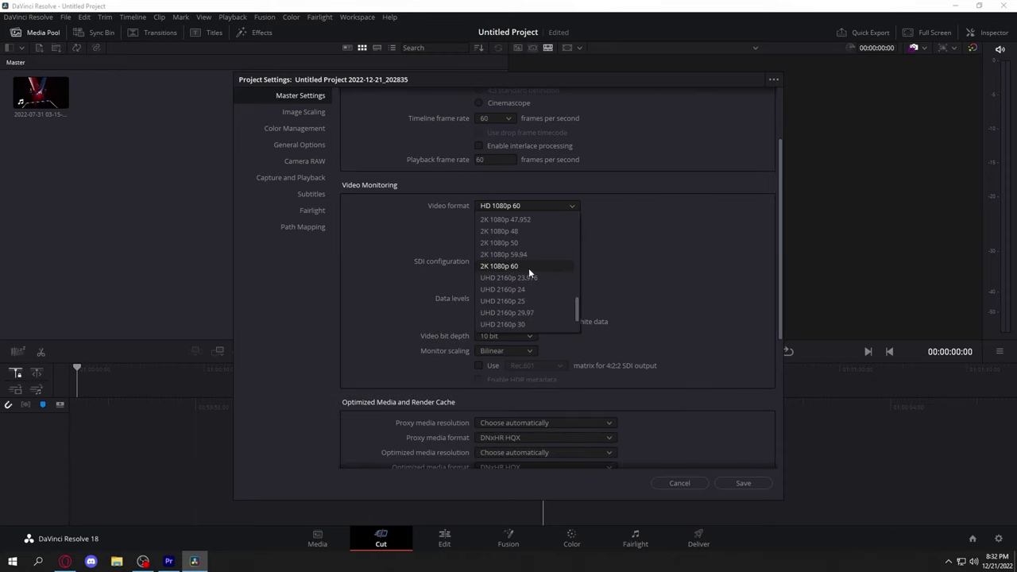
pyautogui.click(521, 325)
pyautogui.scroll(-8, 635, 309)
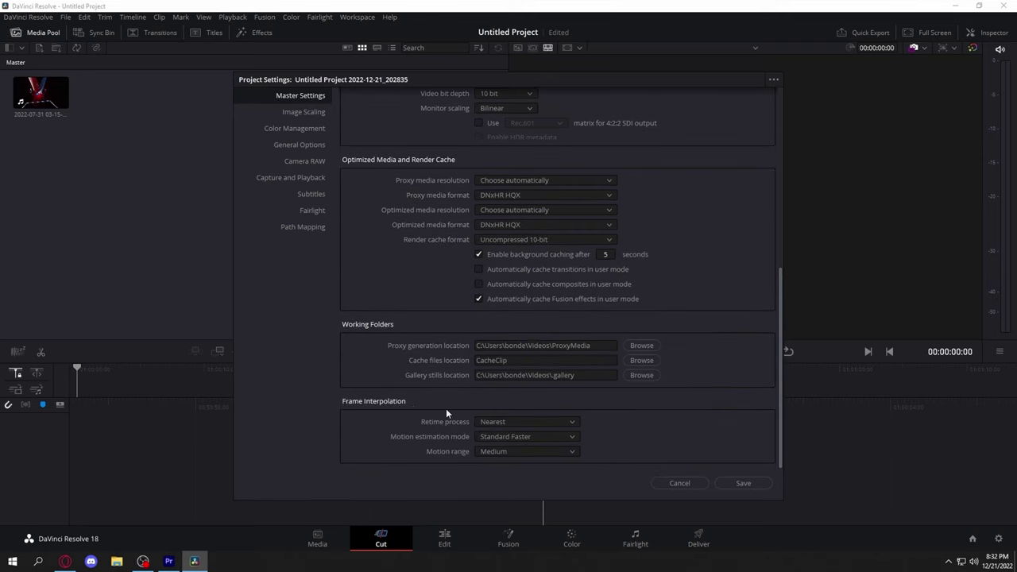
# Set retiming to Frame Blend, Enhanced Better estimation, Larger motion range, and save the settings.
pyautogui.click(493, 423)
pyautogui.click(499, 448)
pyautogui.click(487, 440)
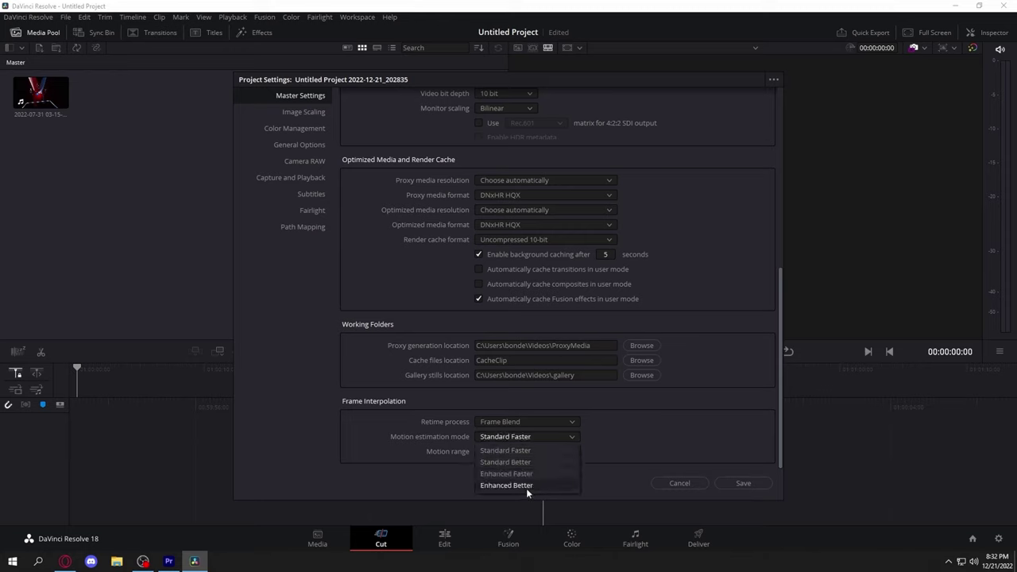
pyautogui.click(524, 486)
pyautogui.click(493, 451)
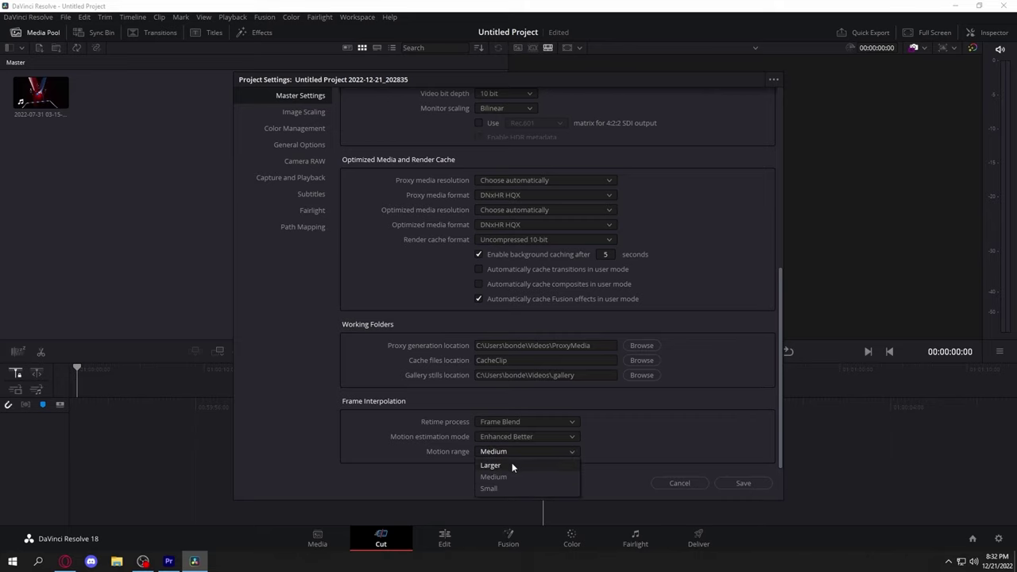
pyautogui.click(512, 464)
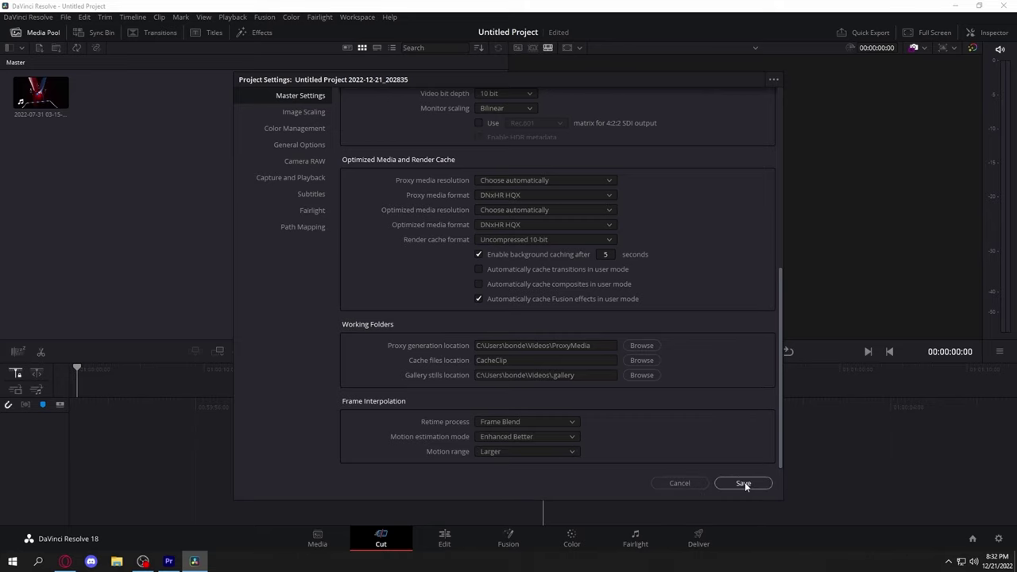
pyautogui.click(743, 483)
pyautogui.click(613, 316)
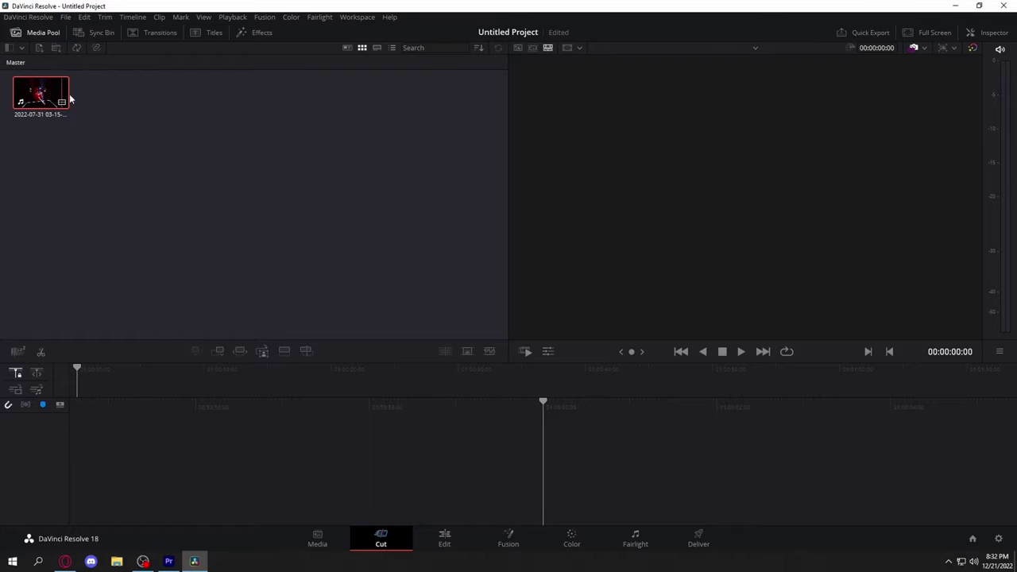
# Create Timeline 1 from the gameplay clip and search the Edit page Effects library for 'rsmb'.
pyautogui.moveTo(63, 99); pyautogui.dragTo(584, 475)
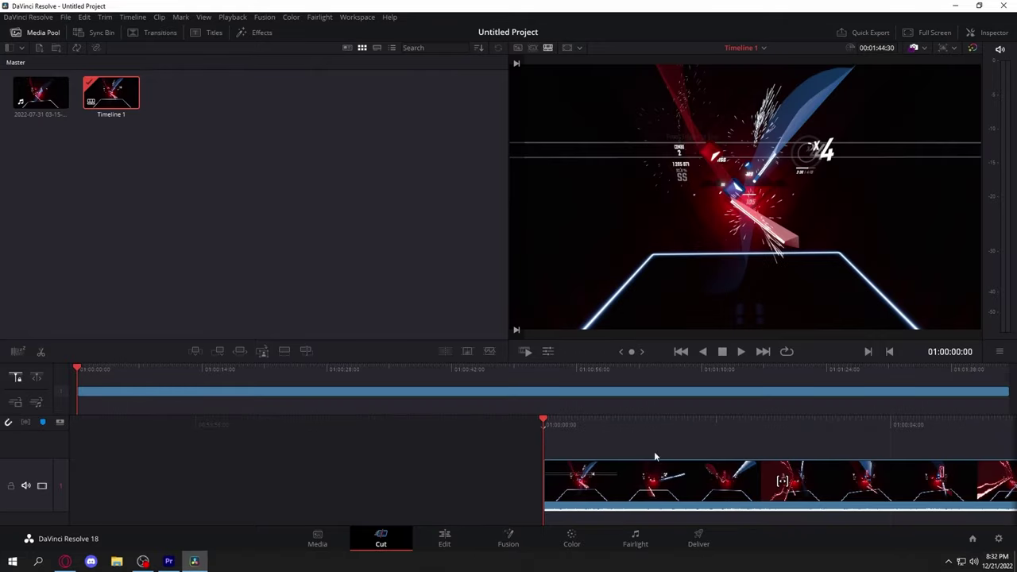
pyautogui.click(445, 540)
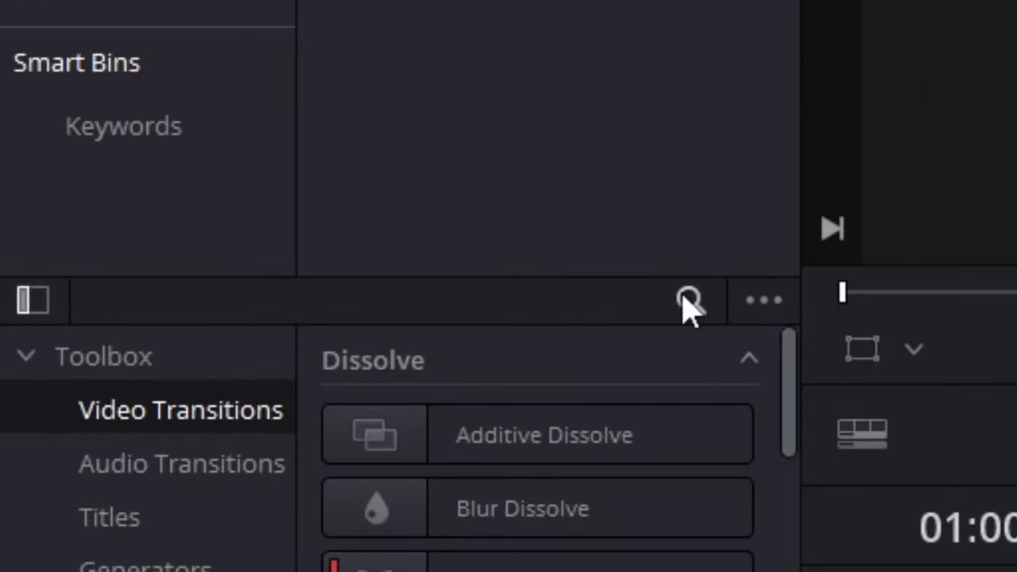
pyautogui.click(689, 300)
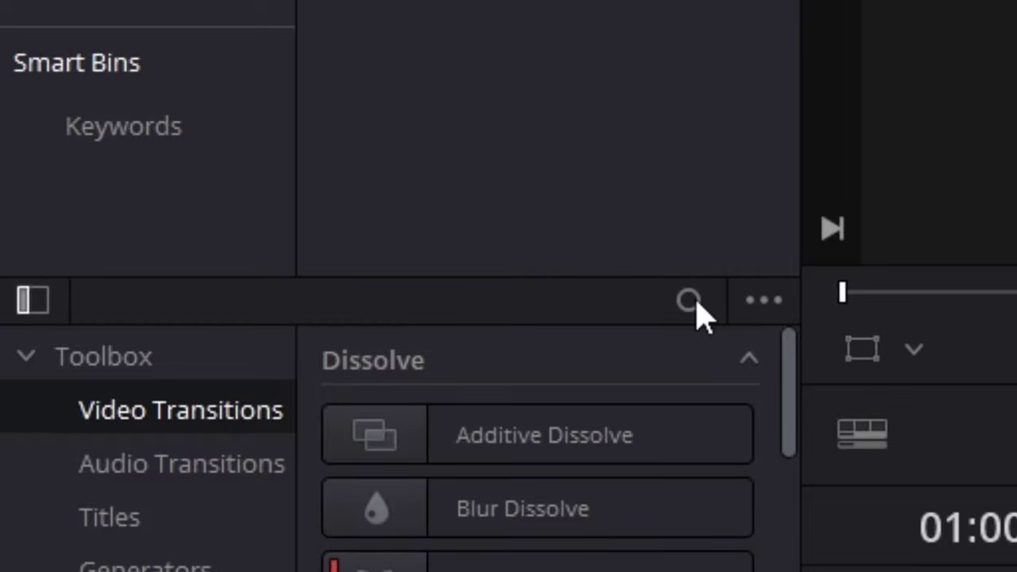
pyautogui.write('rsmb')
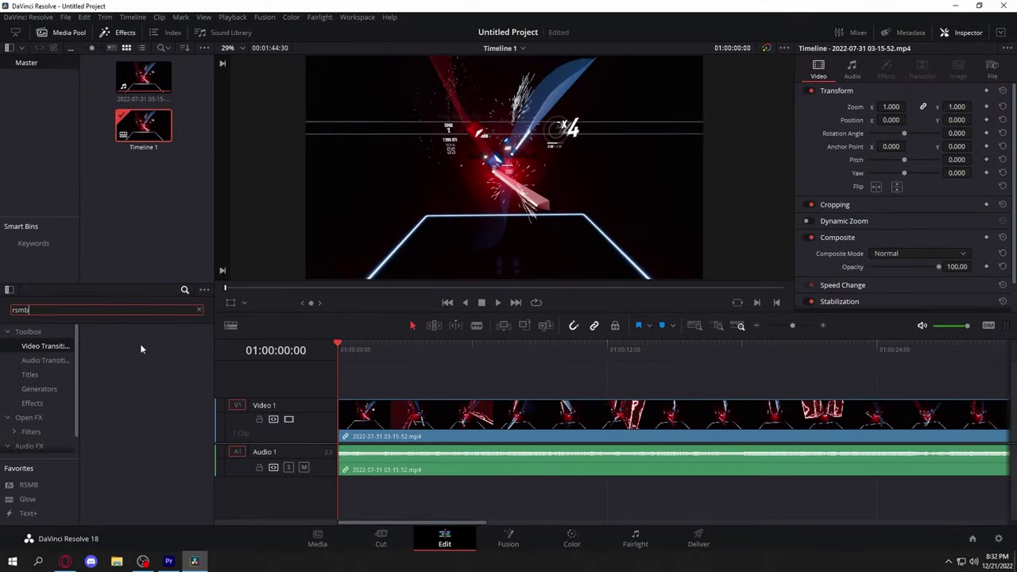
pyautogui.scroll(-1, 62, 400)
pyautogui.click(62, 399)
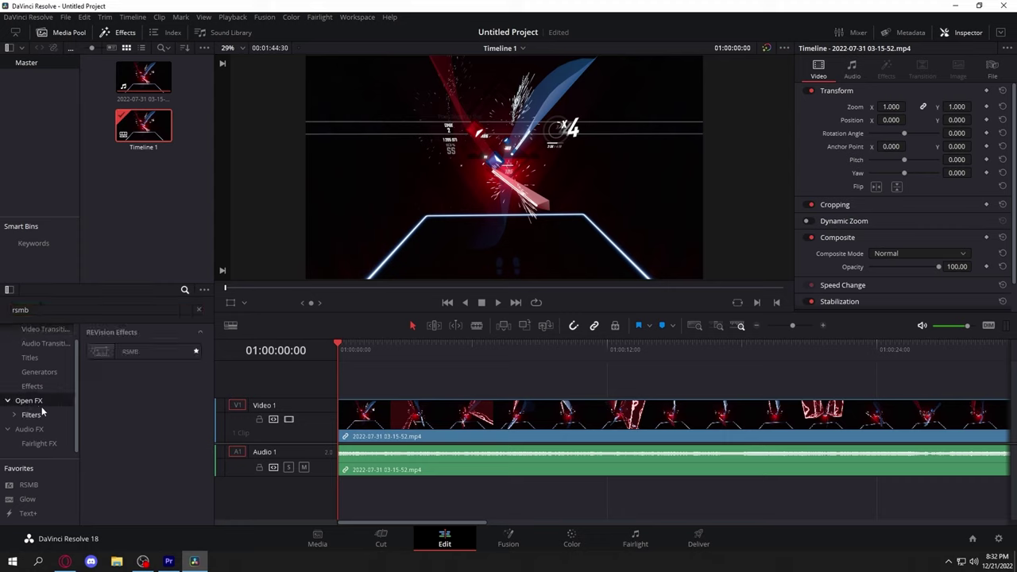
pyautogui.scroll(1, 51, 402)
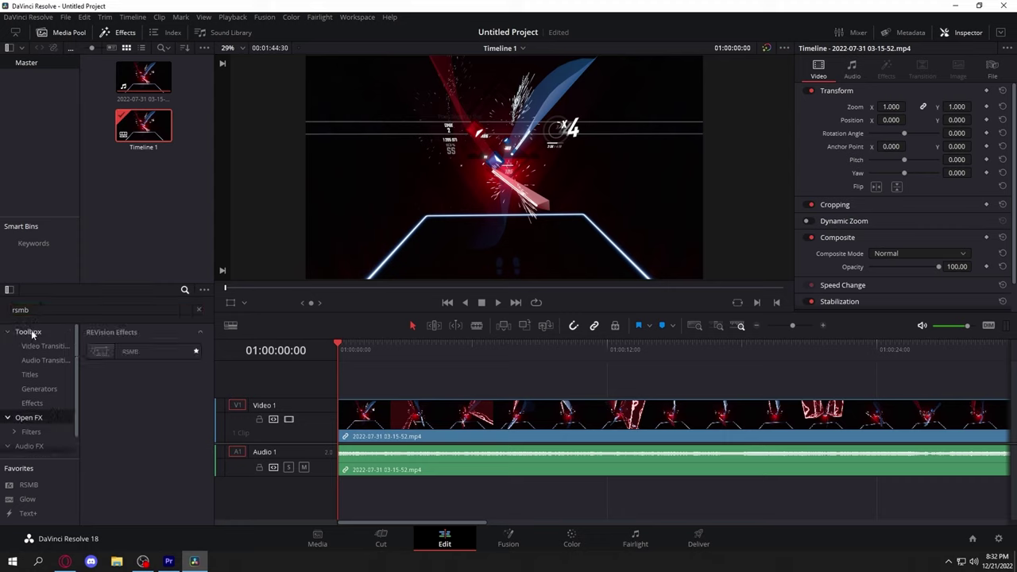
pyautogui.click(36, 334)
pyautogui.scroll(-1, 39, 403)
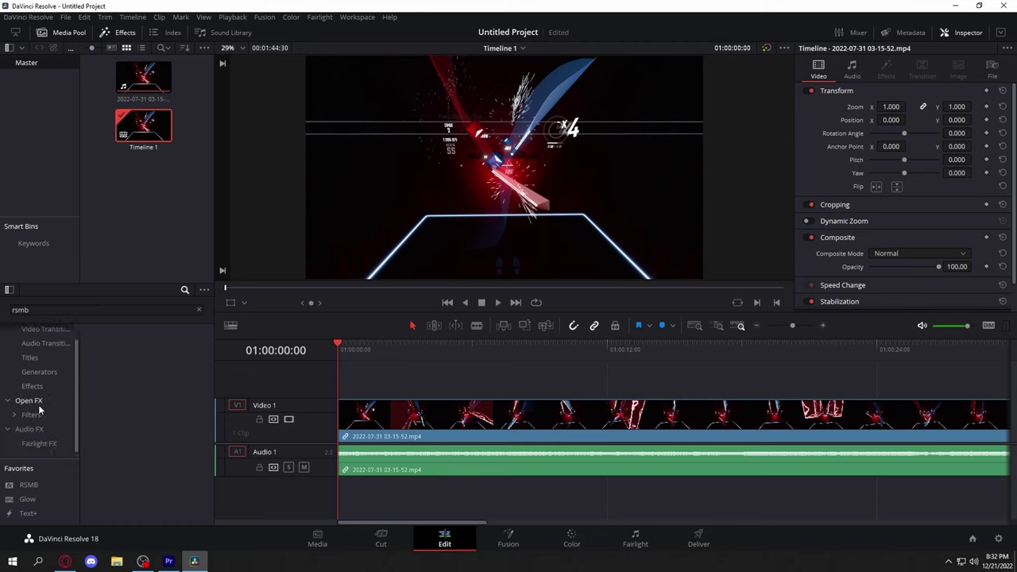
pyautogui.click(40, 402)
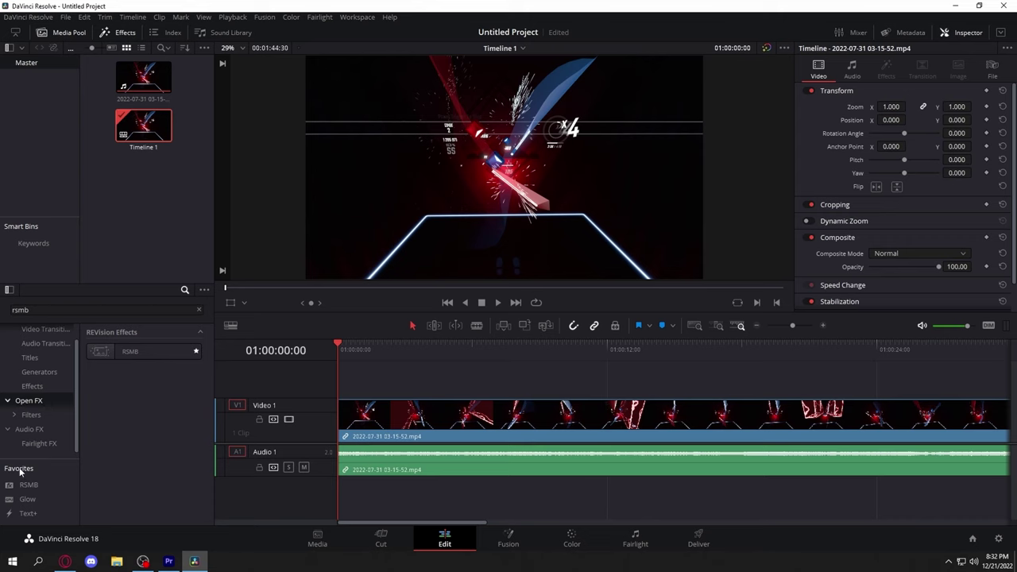
pyautogui.click(199, 309)
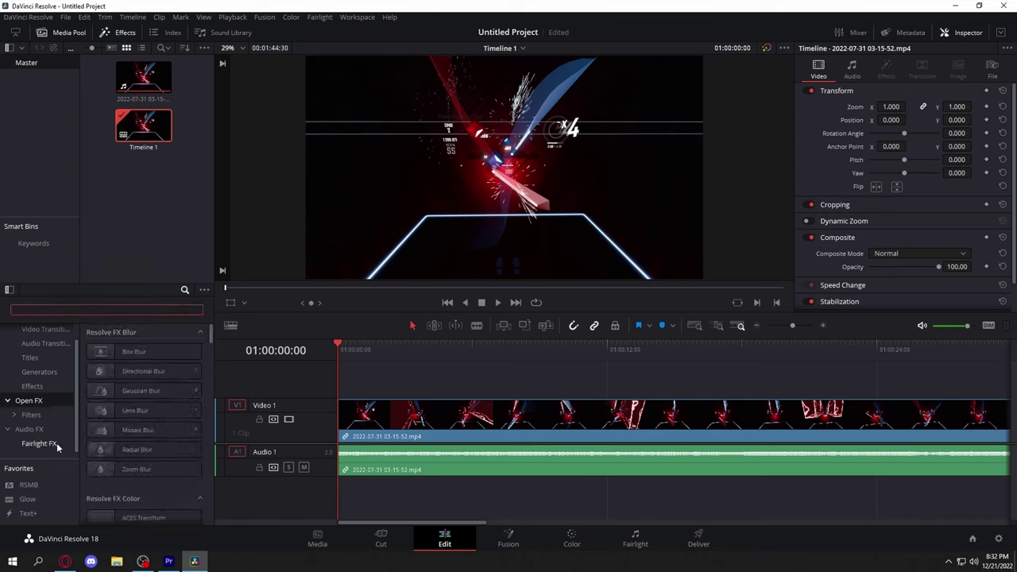
# Apply the favourite RSMB effect to the Video 1 clip and preview the blur.
pyautogui.click(30, 486)
pyautogui.moveTo(30, 486); pyautogui.dragTo(427, 439)
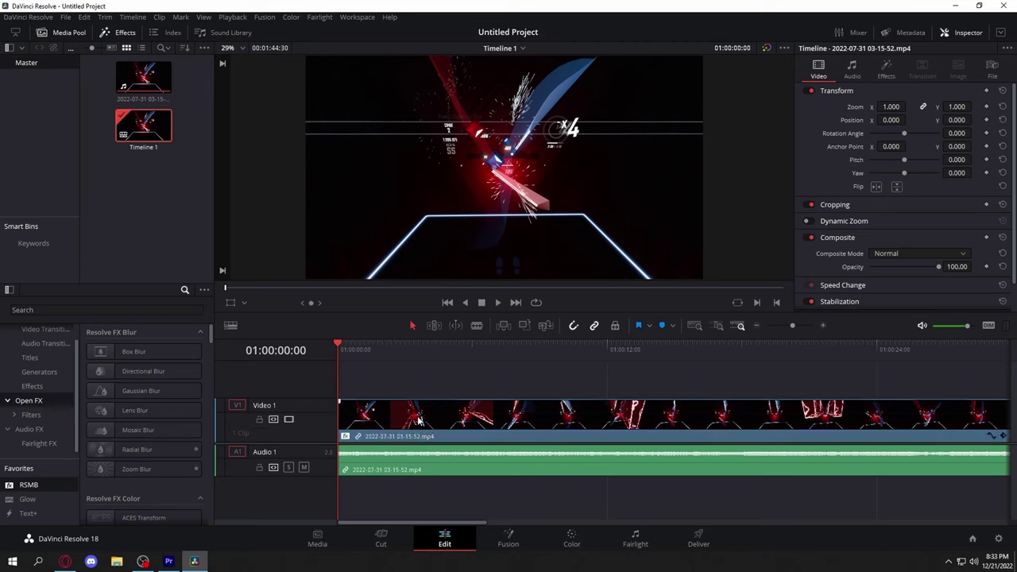
pyautogui.moveTo(340, 346); pyautogui.dragTo(358, 346)
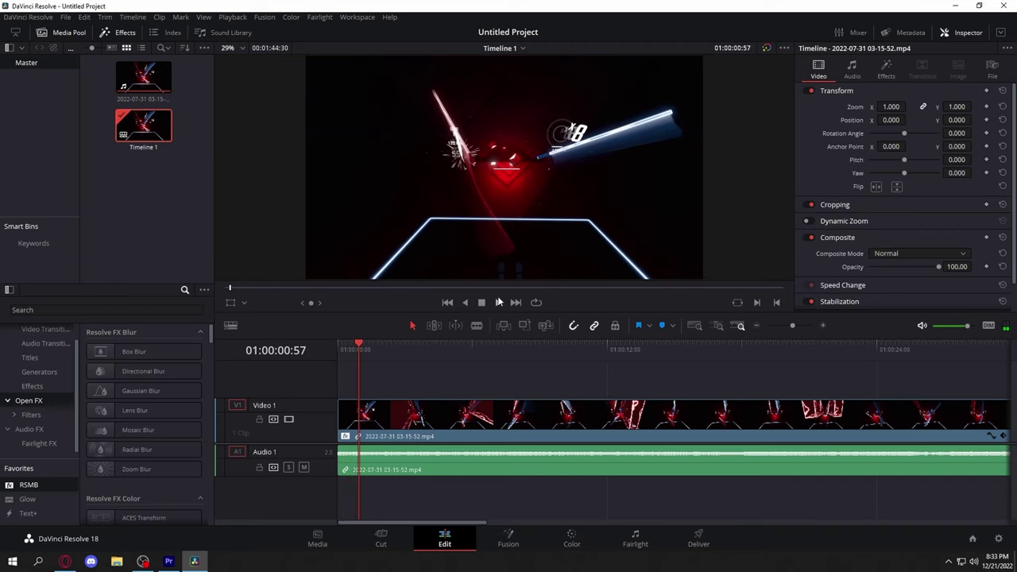
pyautogui.click(494, 302)
pyautogui.click(494, 303)
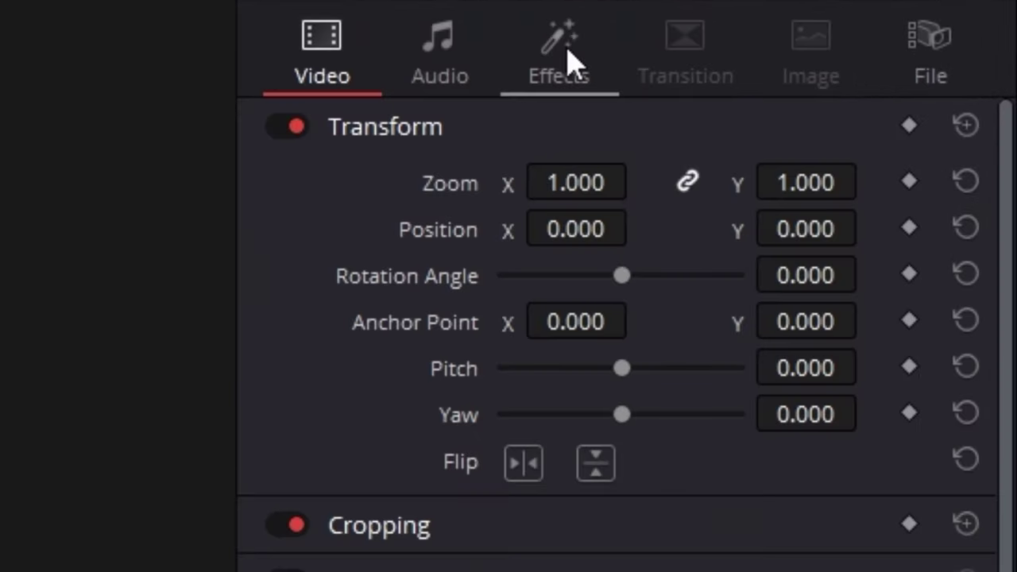
# Set RSMB's Use GPU option to ON in the Inspector.
pyautogui.click(572, 62)
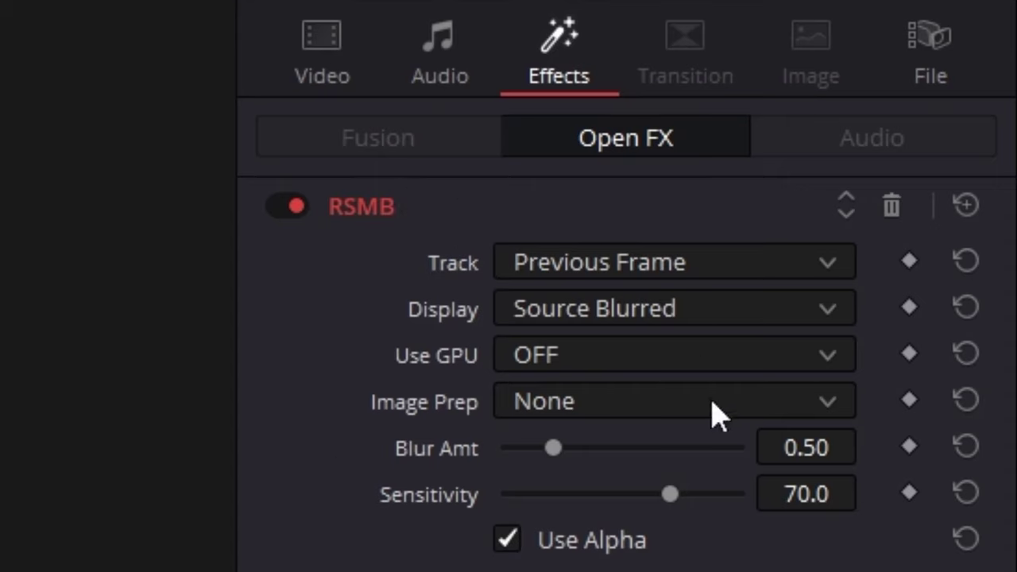
pyautogui.click(623, 355)
pyautogui.click(613, 447)
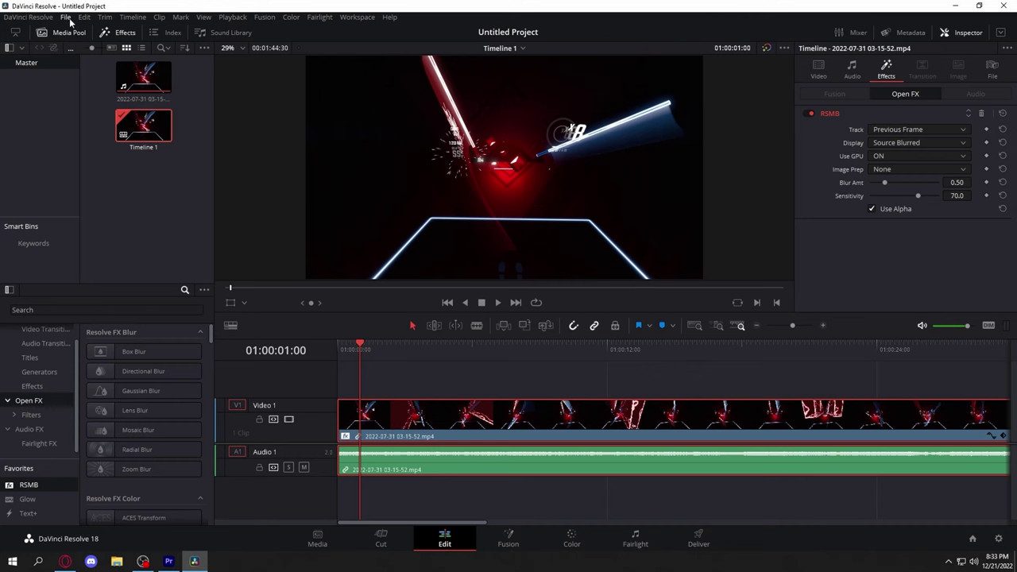
# Quick-export the timeline to the Desktop as 'Motion Blur Test'.
pyautogui.click(67, 16)
pyautogui.click(98, 199)
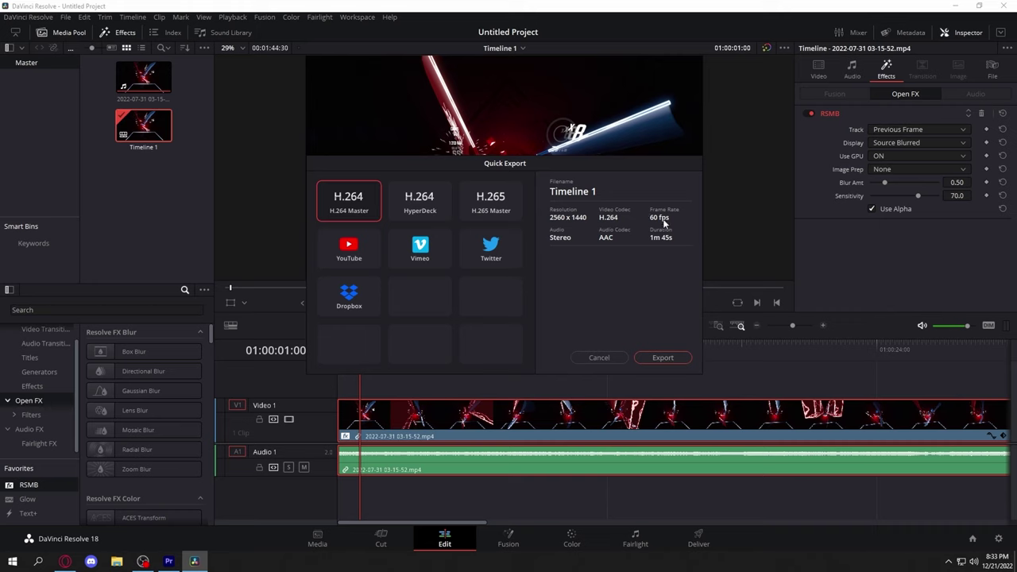
pyautogui.click(656, 358)
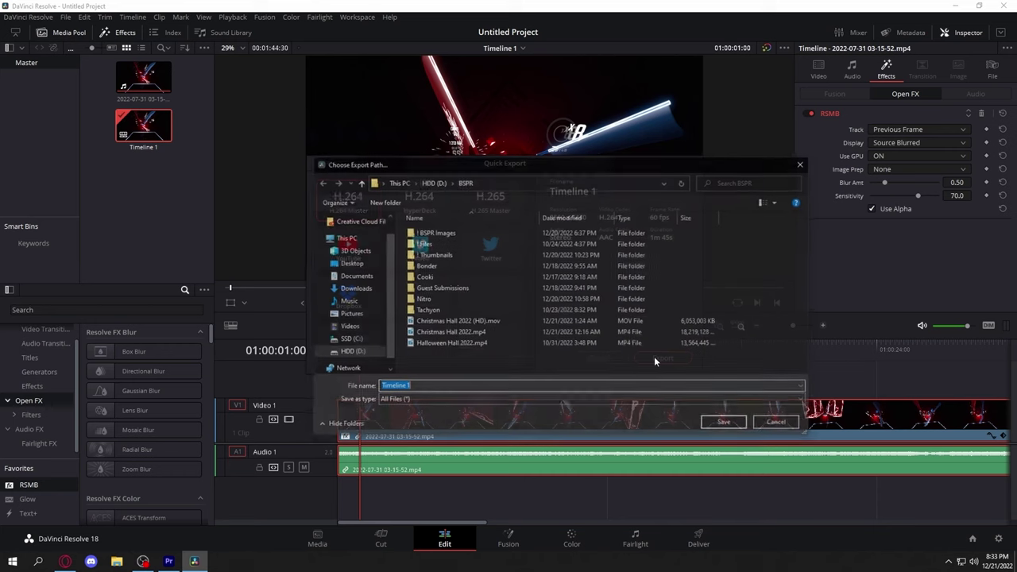
pyautogui.click(348, 263)
pyautogui.moveTo(512, 164); pyautogui.dragTo(447, 117)
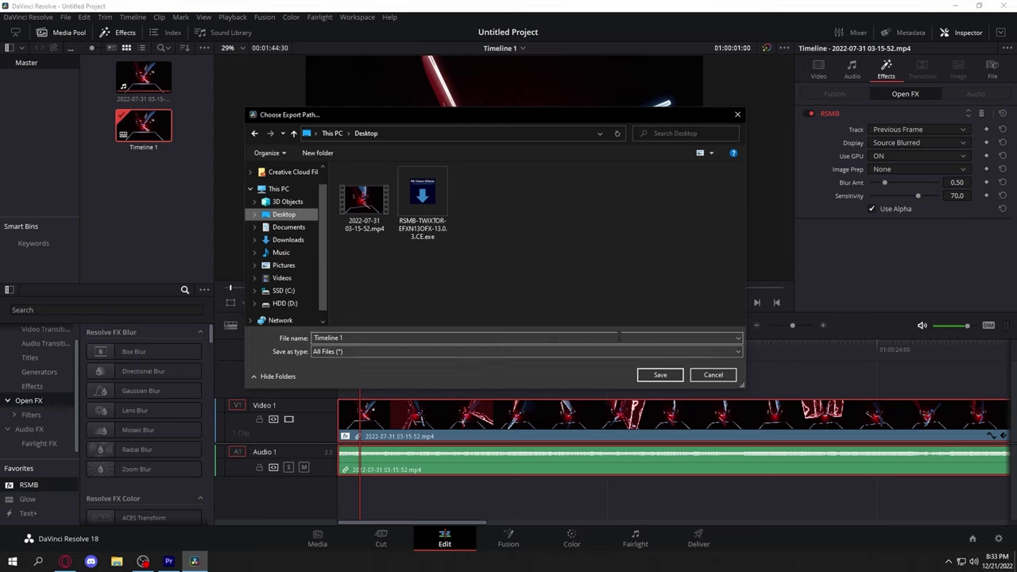
pyautogui.click(545, 338)
pyautogui.write('Motion Blur')
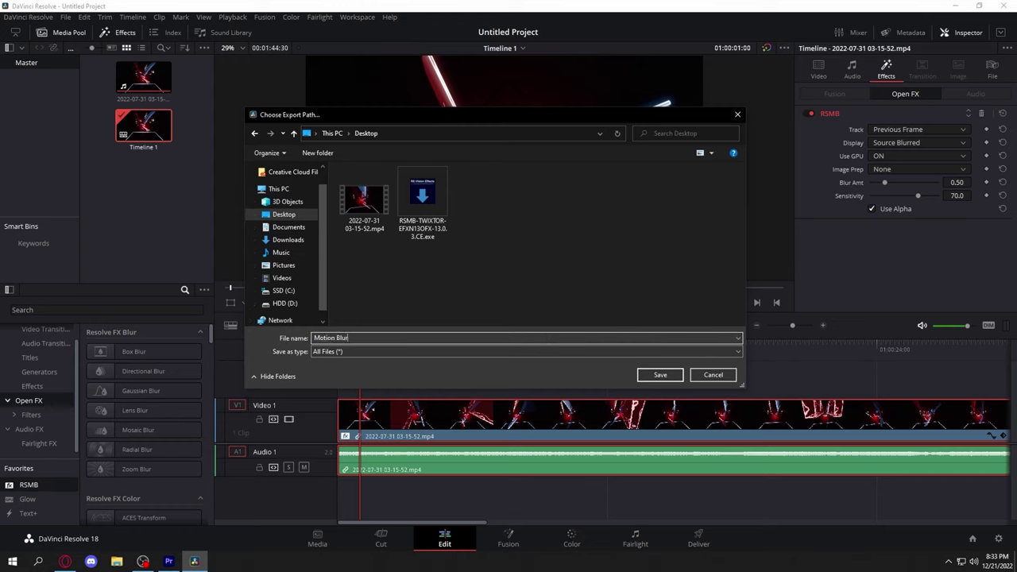
pyautogui.write(' Test')
pyautogui.press('Return')
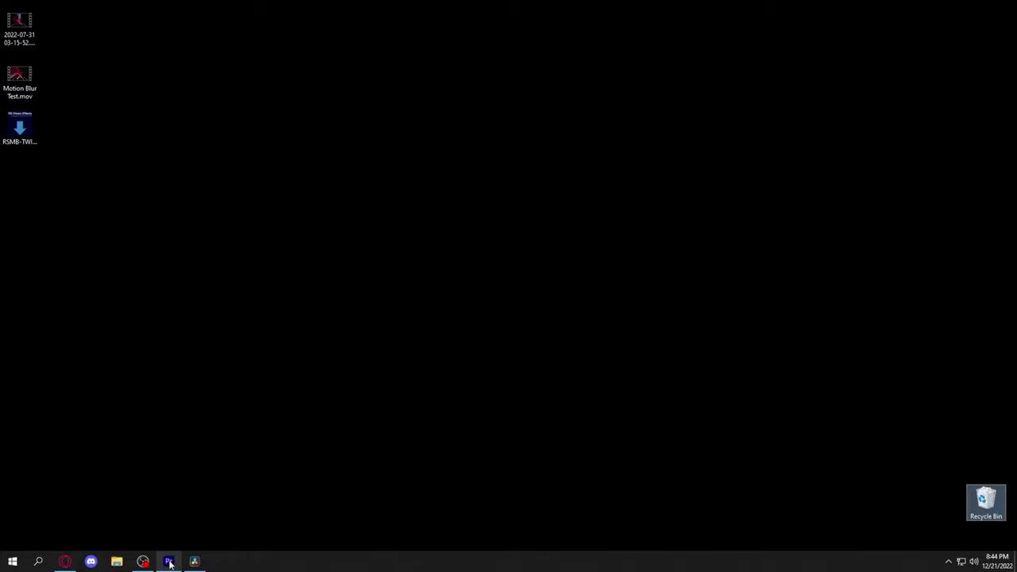
# Bring Premiere Pro forward and create a new project with a typed name.
pyautogui.moveTo(159, 561)
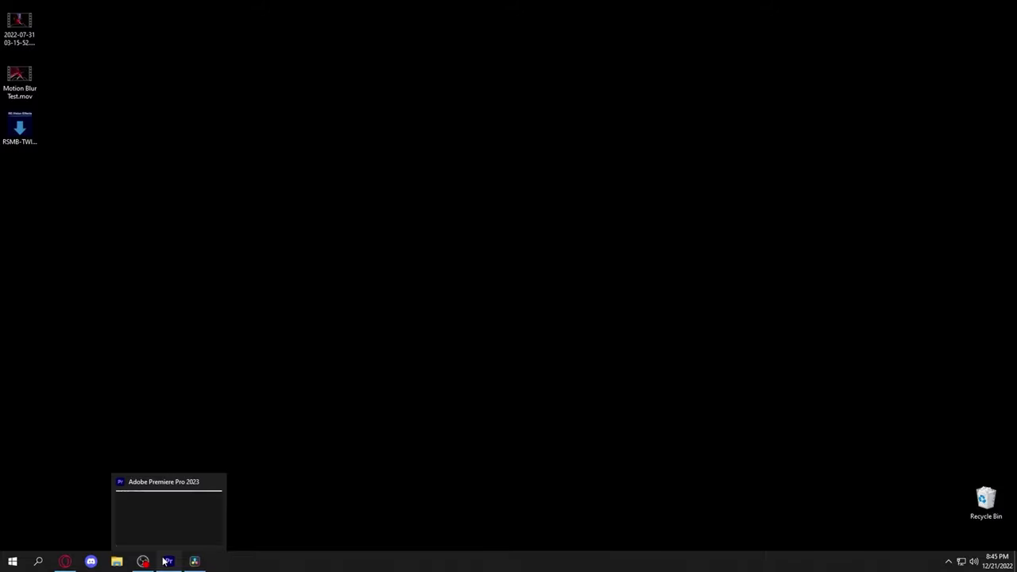
pyautogui.click(165, 562)
pyautogui.click(49, 99)
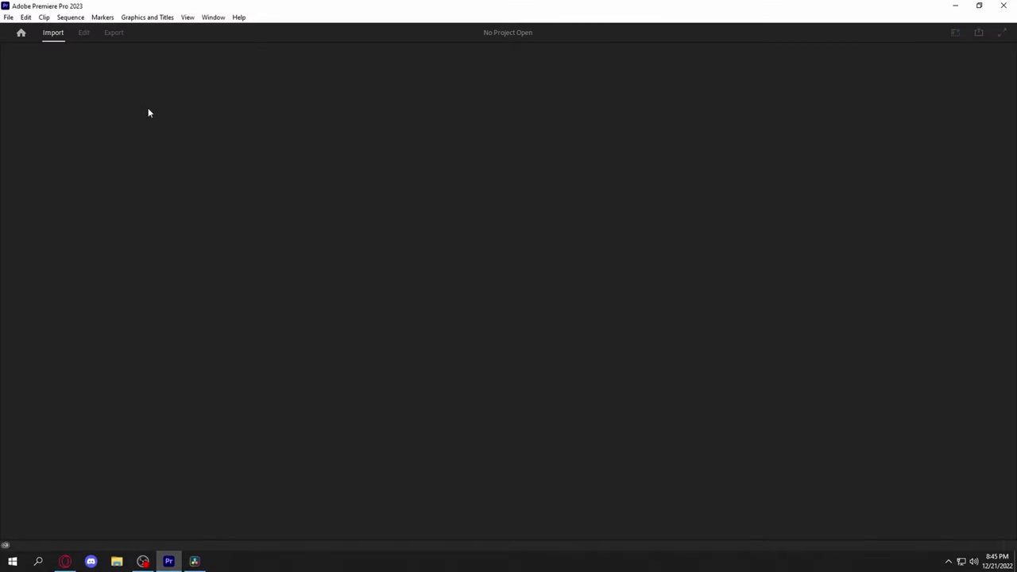
pyautogui.write('kmnj nrdjlkqv radh fnjtkyae')
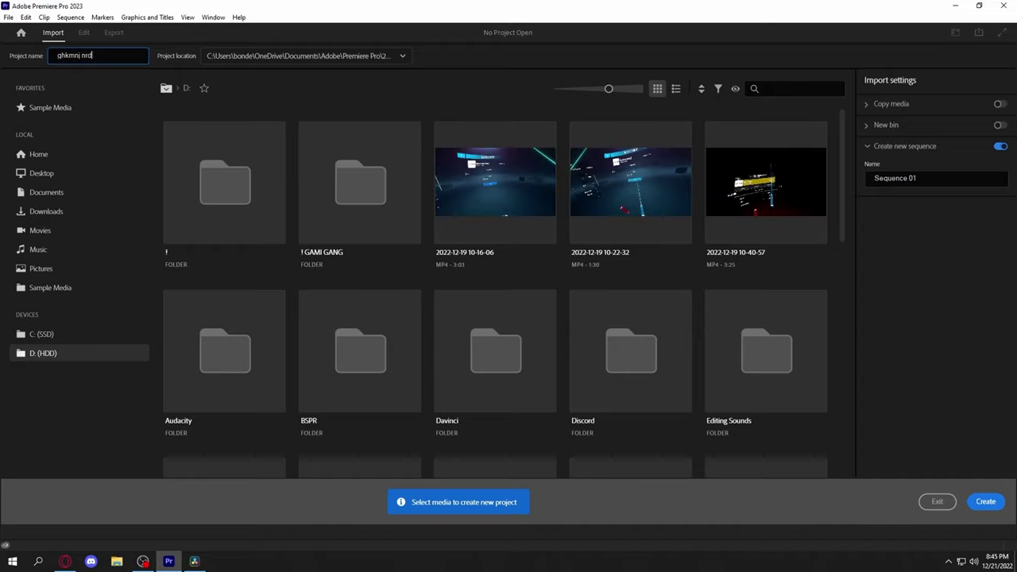
pyautogui.click(985, 501)
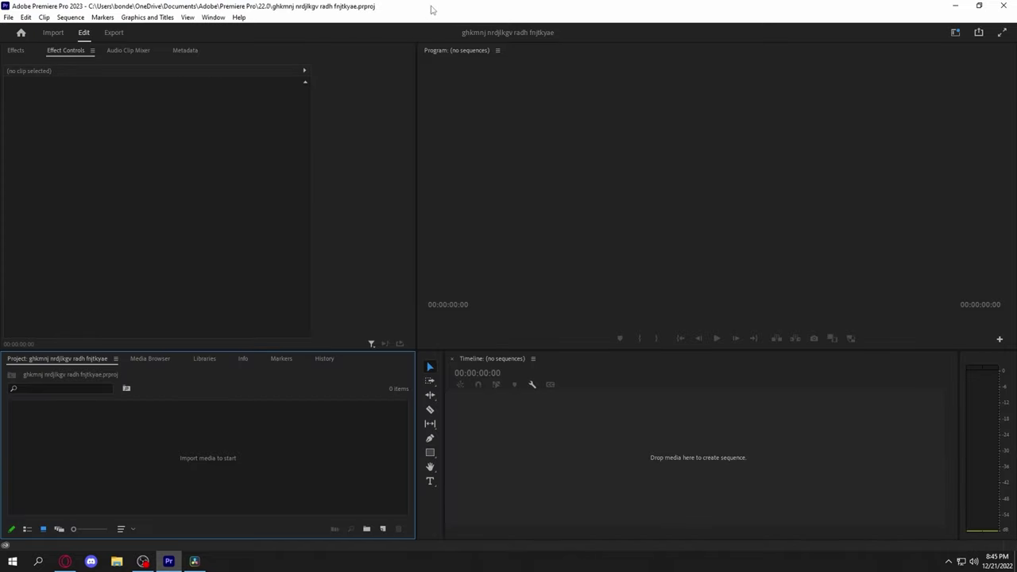
pyautogui.doubleClick(524, 28)
pyautogui.moveTo(20, 25); pyautogui.dragTo(299, 452)
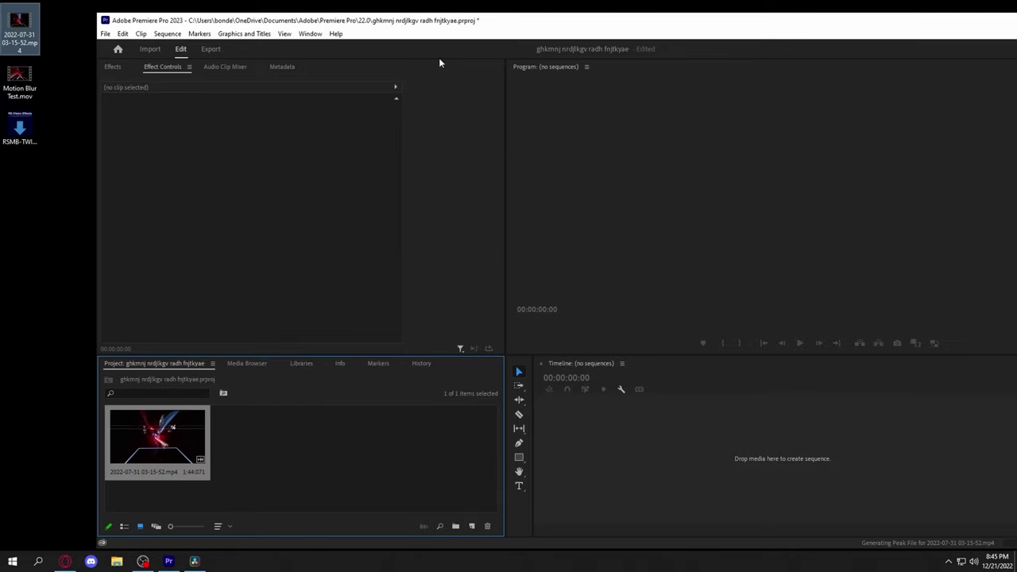
pyautogui.doubleClick(506, 22)
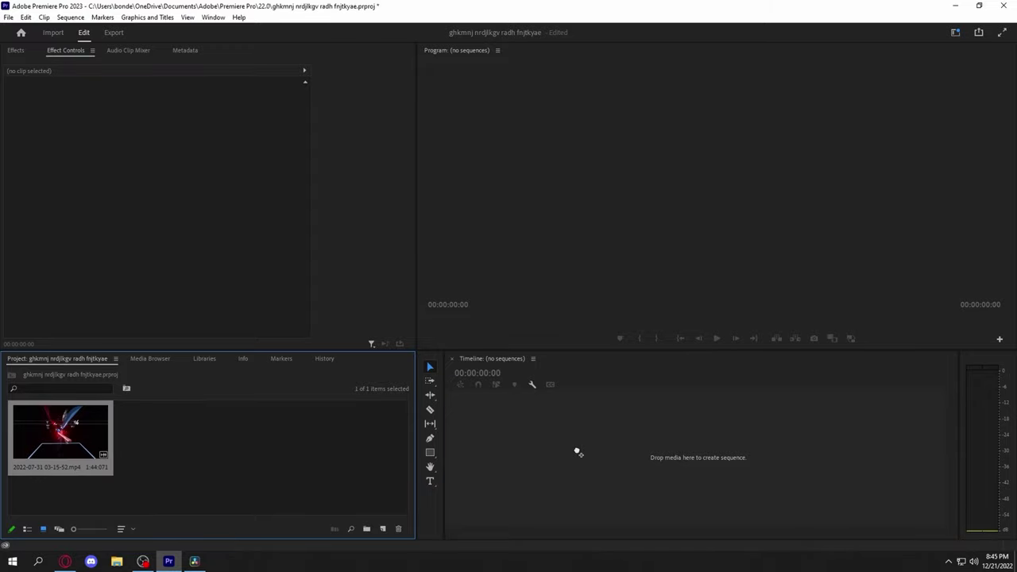
pyautogui.moveTo(578, 453); pyautogui.dragTo(580, 455)
pyautogui.click(600, 450)
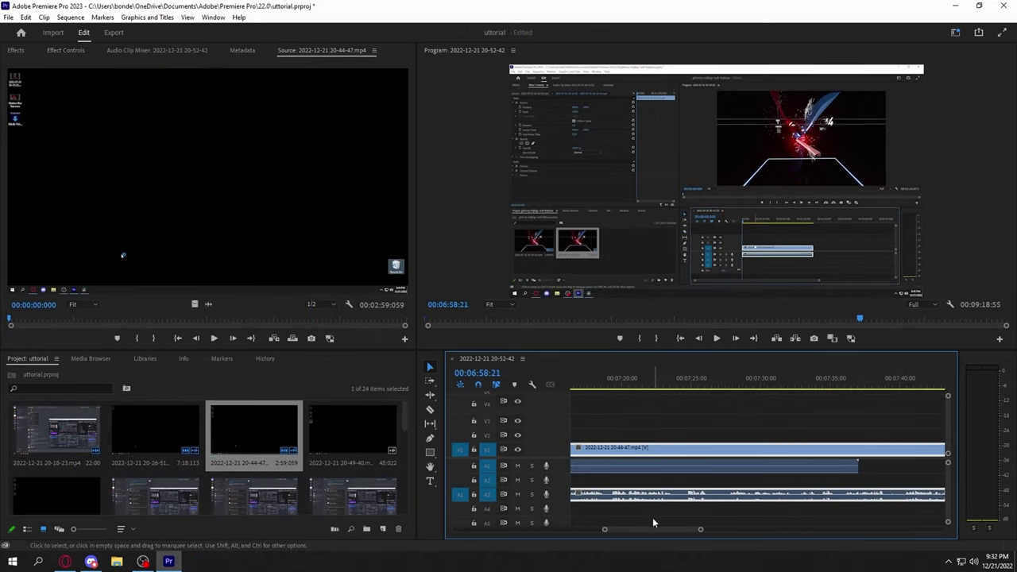
# Scroll and zoom the Timeline in on the clips and scrub the playhead ahead toward 00:07:00.
pyautogui.moveTo(649, 526); pyautogui.dragTo(683, 528)
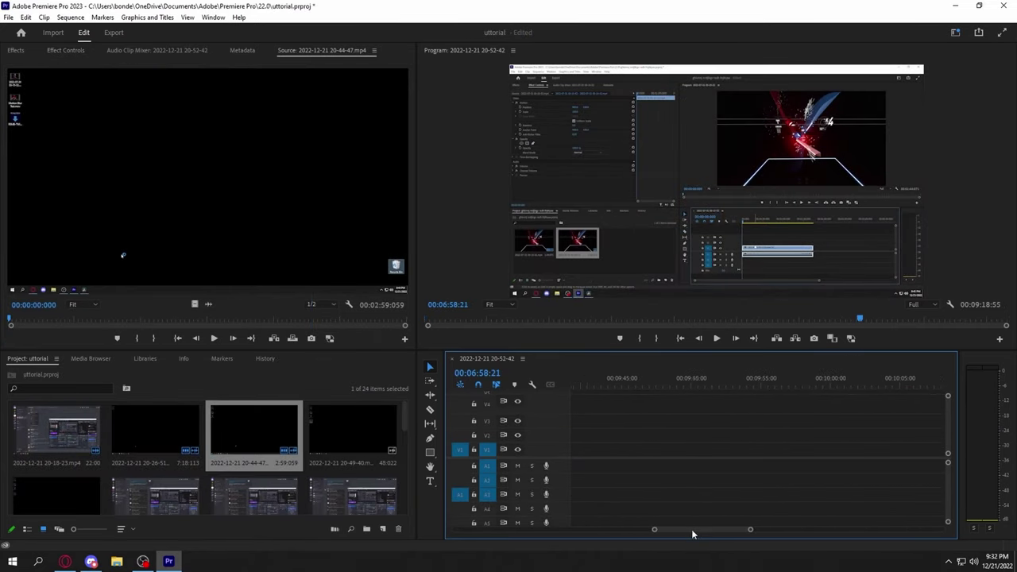
pyautogui.scroll(-5, 743, 530)
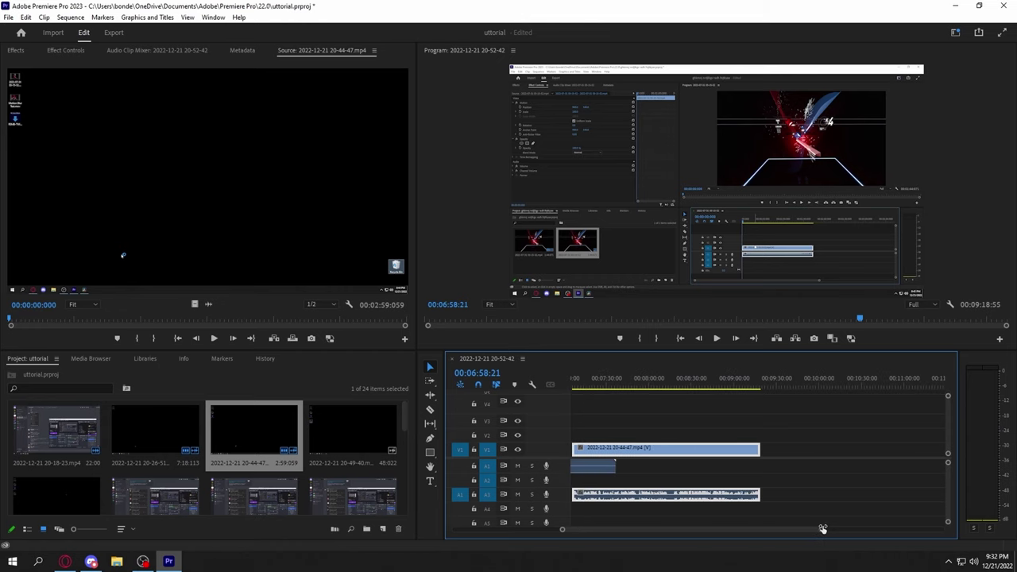
pyautogui.moveTo(795, 529); pyautogui.dragTo(722, 530)
pyautogui.moveTo(759, 386)
pyautogui.mouseDown()
pyautogui.moveTo(811, 391)
pyautogui.moveTo(767, 401)
pyautogui.mouseUp()
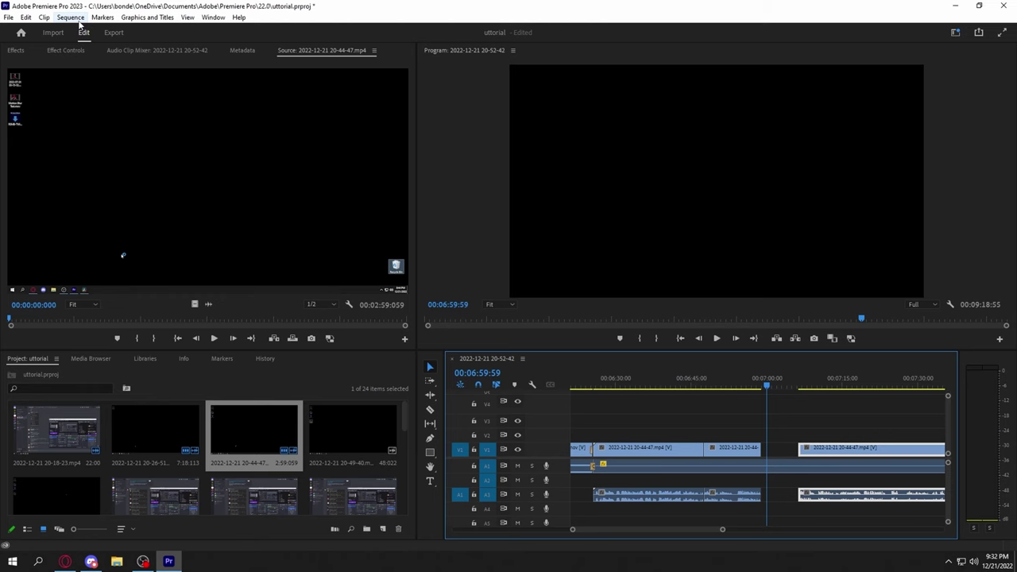
# Open Sequence Settings and set the frame size to 2560 × 1440.
pyautogui.click(73, 18)
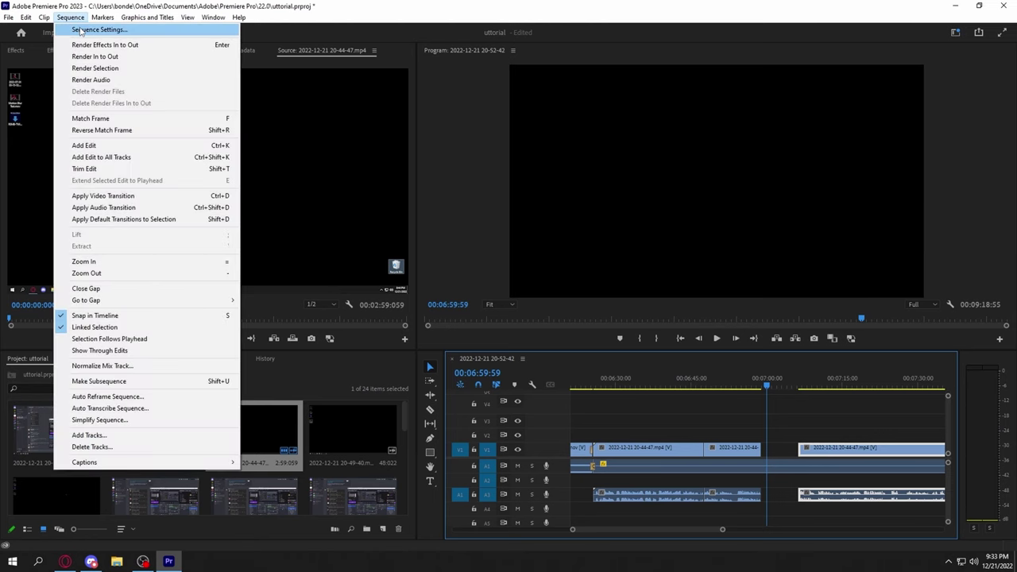
pyautogui.click(96, 28)
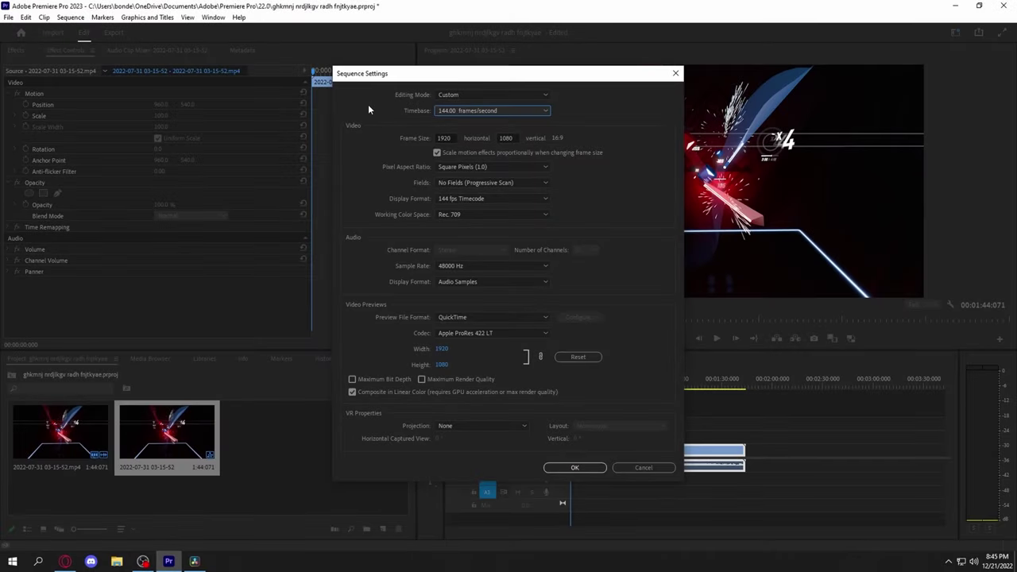
pyautogui.doubleClick(446, 138)
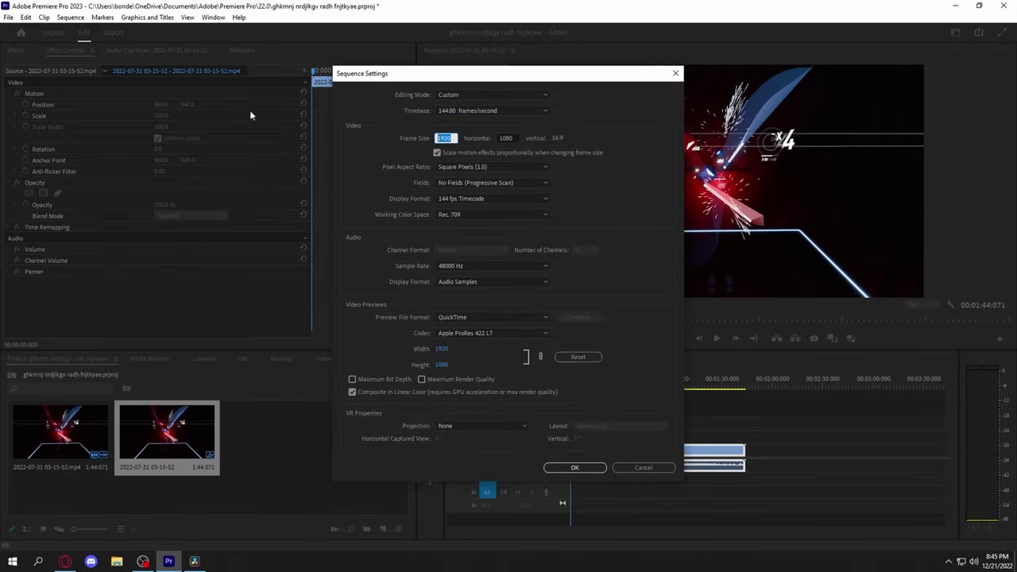
pyautogui.write('2560')
pyautogui.press('Tab')
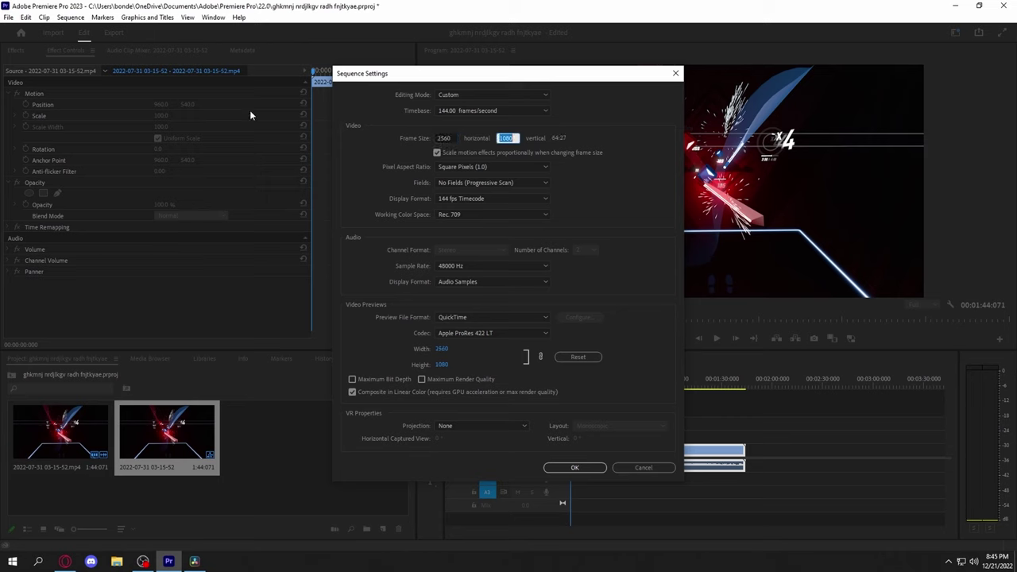
pyautogui.write('1')
# Enable Maximum Render Quality and Maximum Bit Depth, then apply, accepting deletion of previews.
pyautogui.click(430, 381)
pyautogui.click(588, 302)
pyautogui.click(388, 380)
pyautogui.click(591, 300)
pyautogui.click(574, 468)
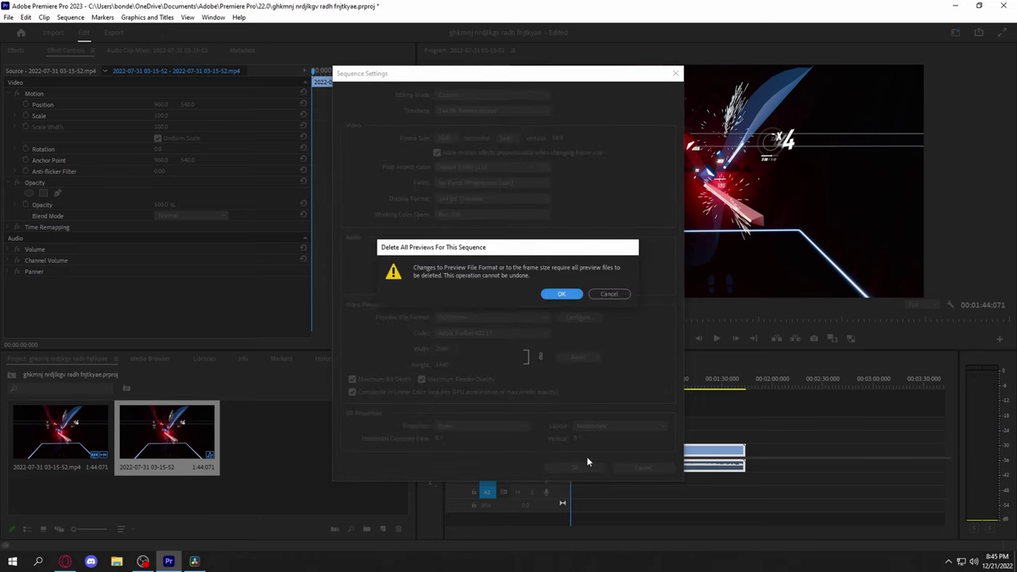
pyautogui.click(561, 295)
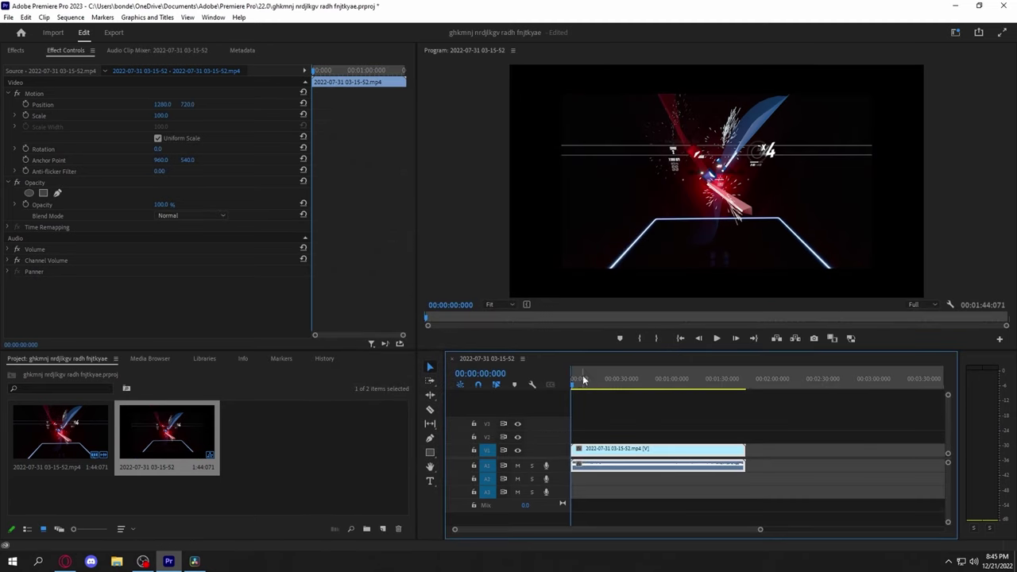
# Scrub through the clip and set its Motion Scale to 137 to fill the 2560×1440 frame.
pyautogui.moveTo(430, 322); pyautogui.dragTo(1006, 323)
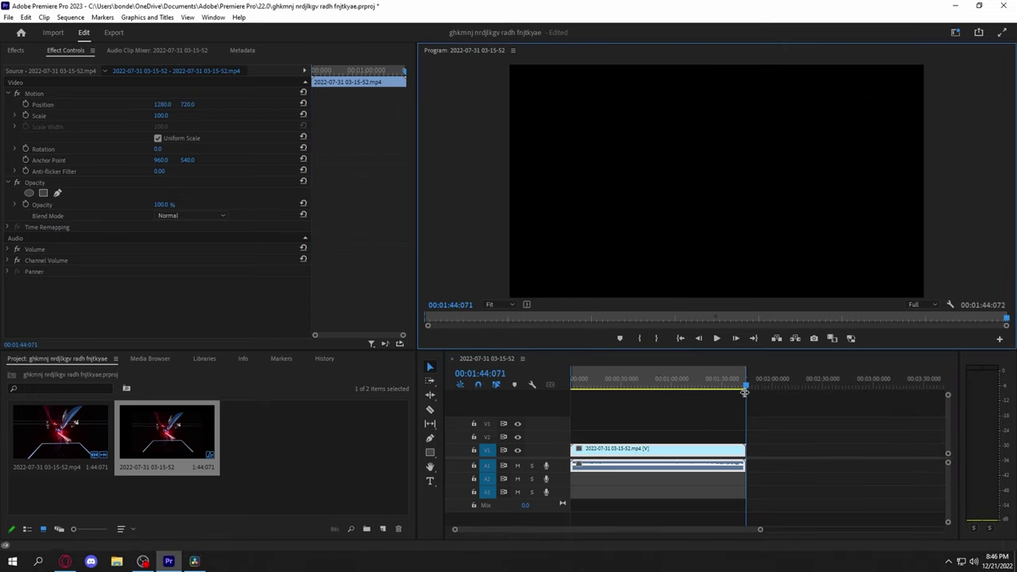
pyautogui.moveTo(748, 387); pyautogui.dragTo(499, 385)
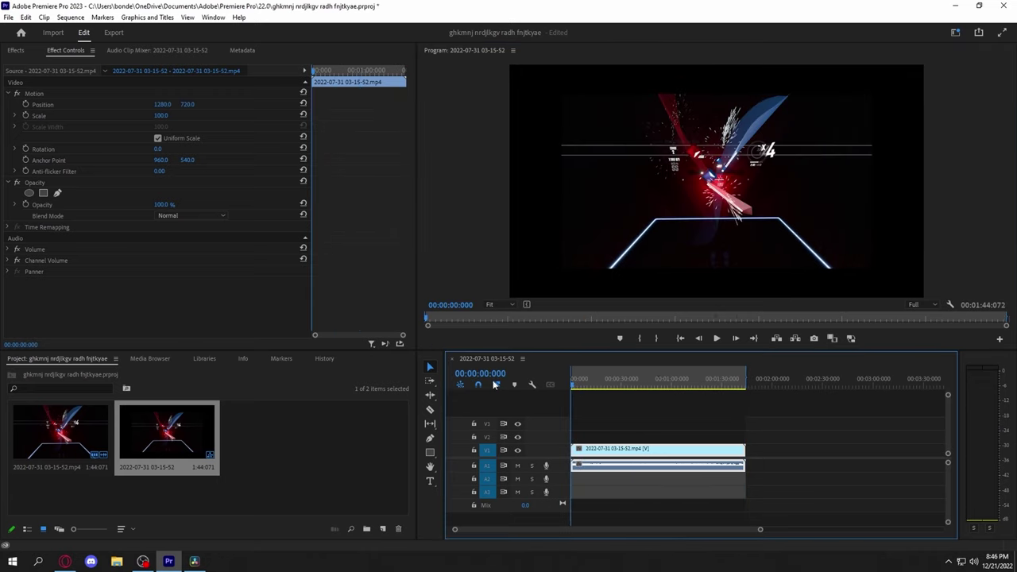
pyautogui.moveTo(579, 386); pyautogui.dragTo(619, 395)
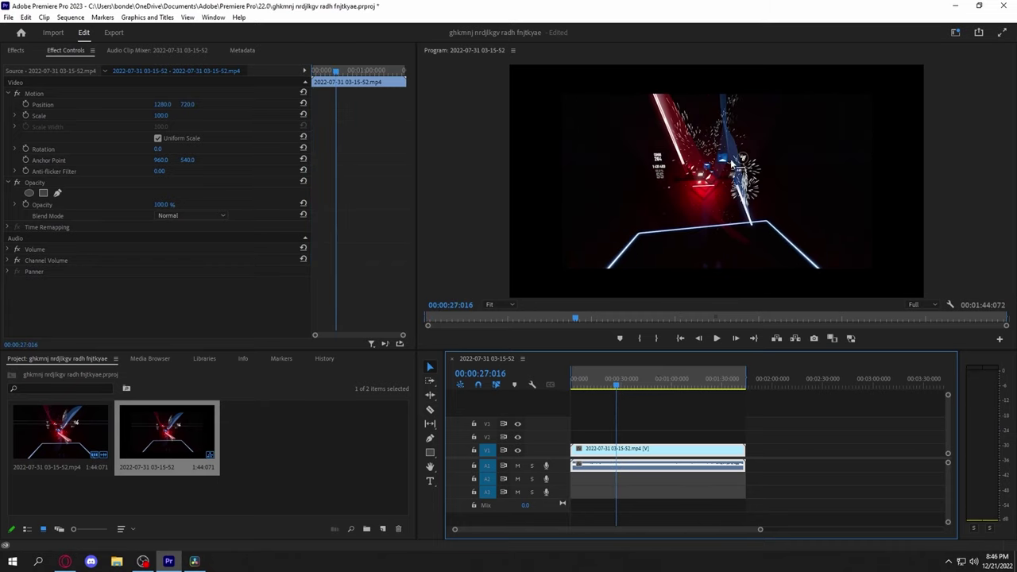
pyautogui.click(168, 115)
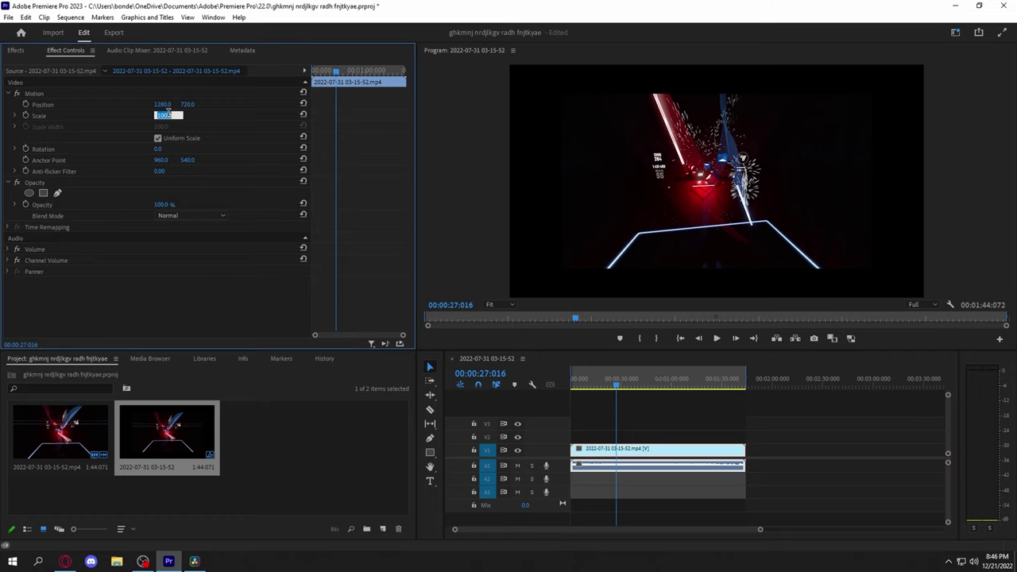
pyautogui.write('137')
pyautogui.press('Return')
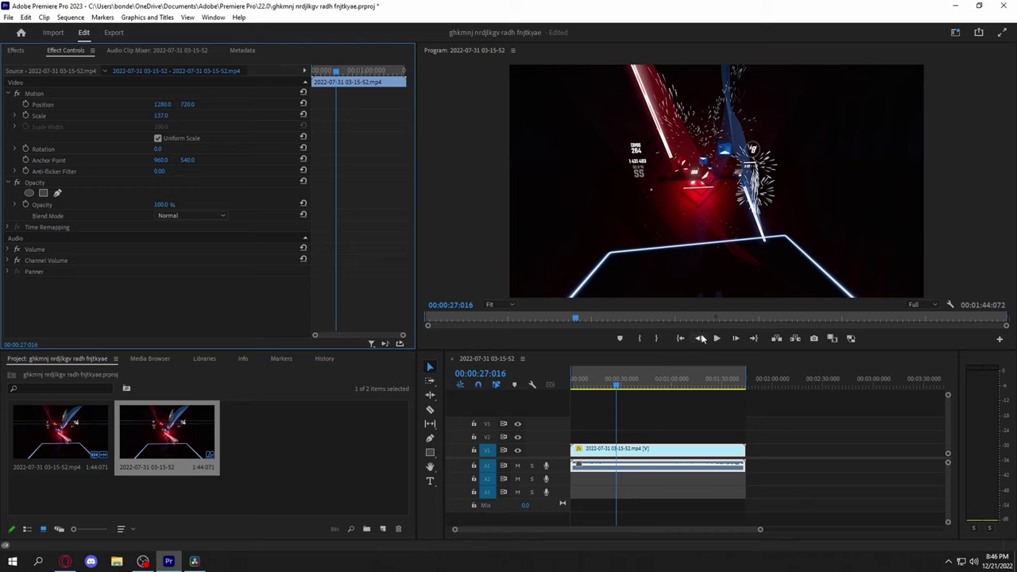
pyautogui.moveTo(616, 382); pyautogui.dragTo(690, 384)
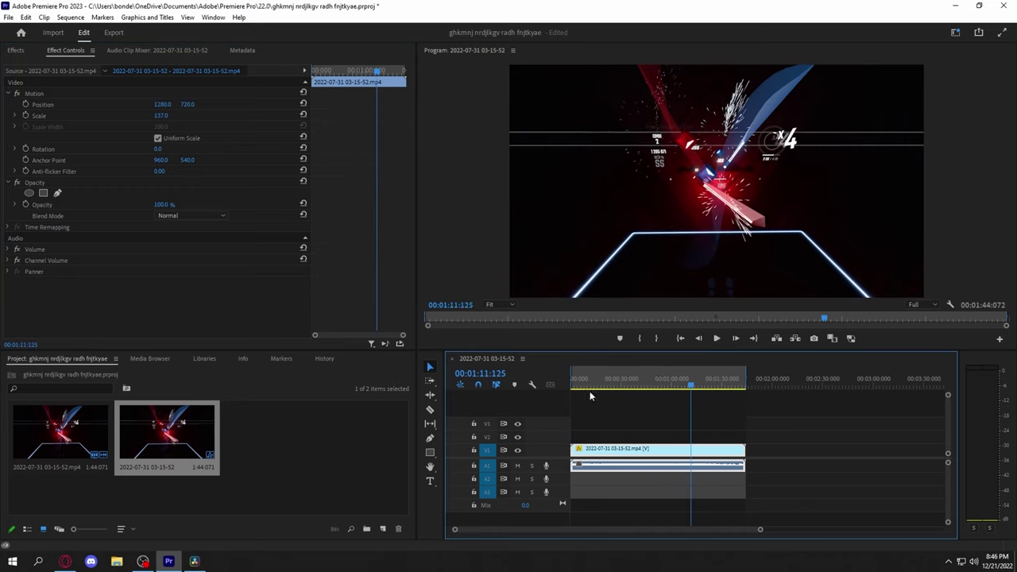
pyautogui.click(689, 383)
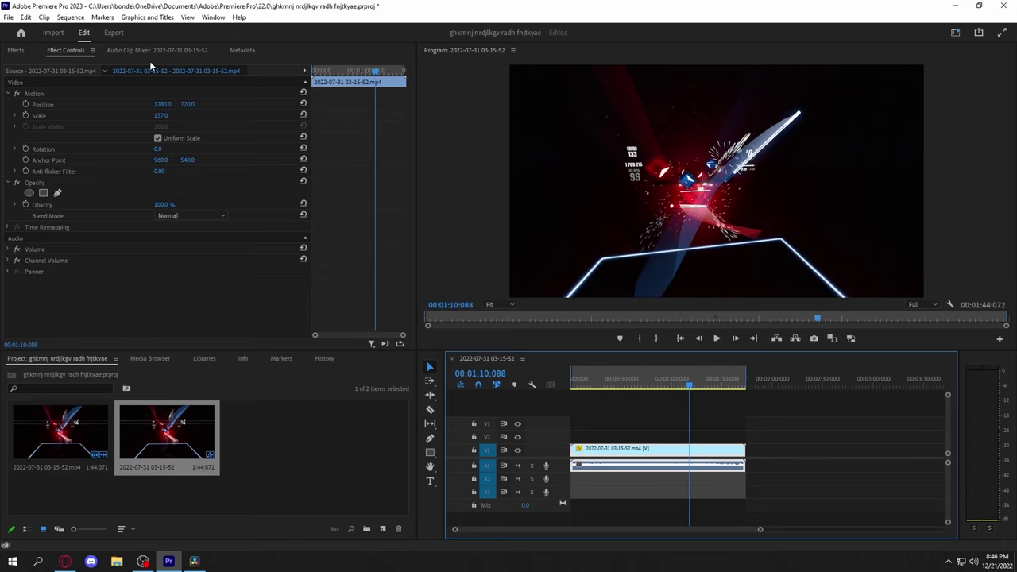
# Search Effects for 'transf' and drop the Transform effect onto the gameplay clip.
pyautogui.click(18, 50)
pyautogui.click(62, 63)
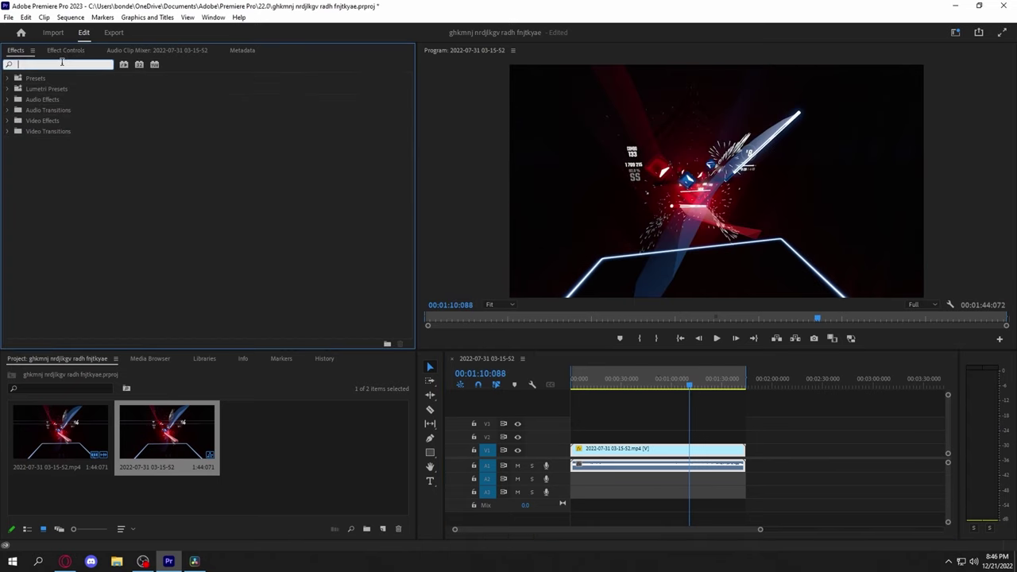
pyautogui.write('transfor')
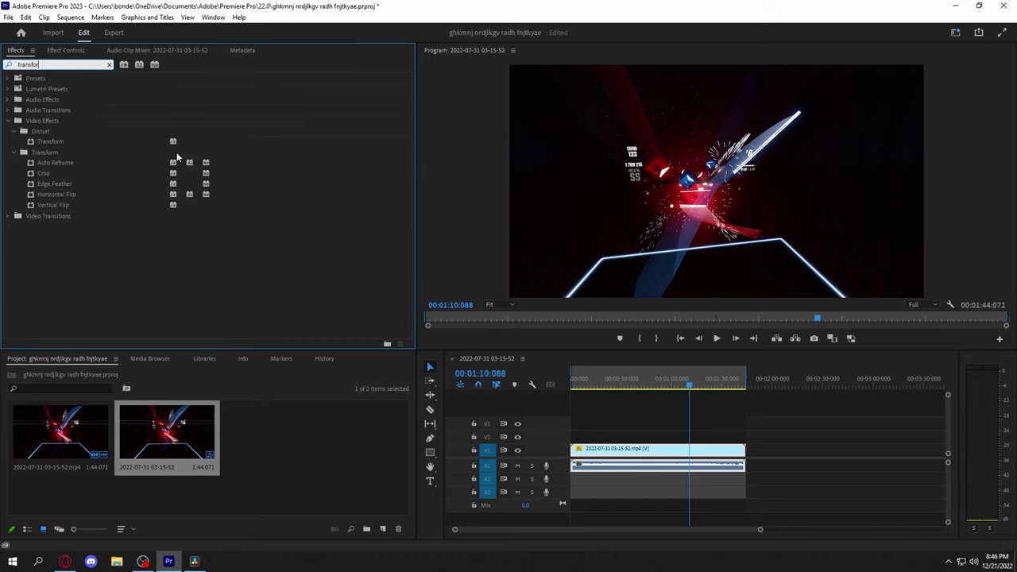
pyautogui.moveTo(65, 143); pyautogui.dragTo(672, 456)
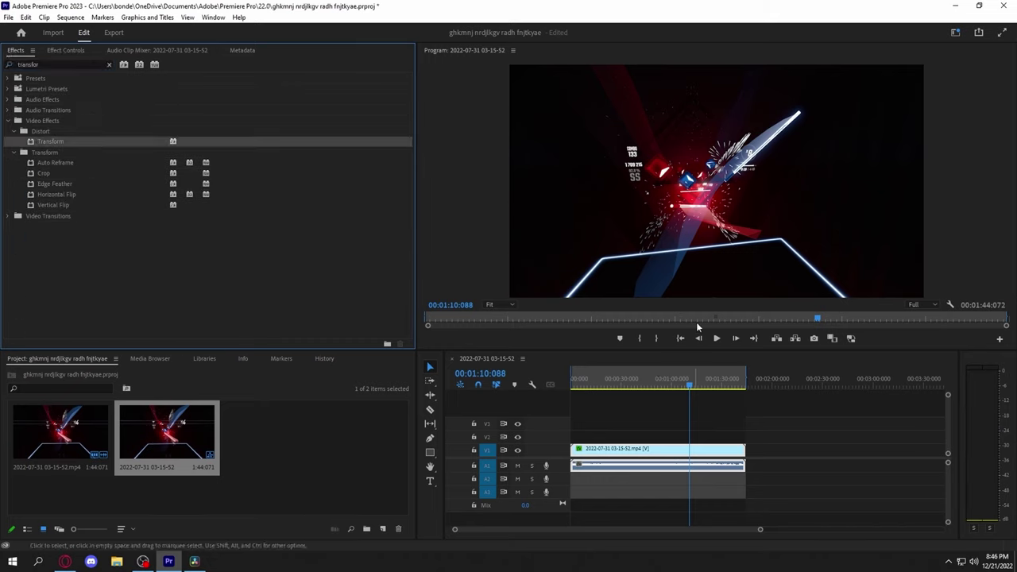
# Set the Transform effect's Scale to 100 in Effect Controls.
pyautogui.click(654, 379)
pyautogui.click(680, 379)
pyautogui.click(94, 51)
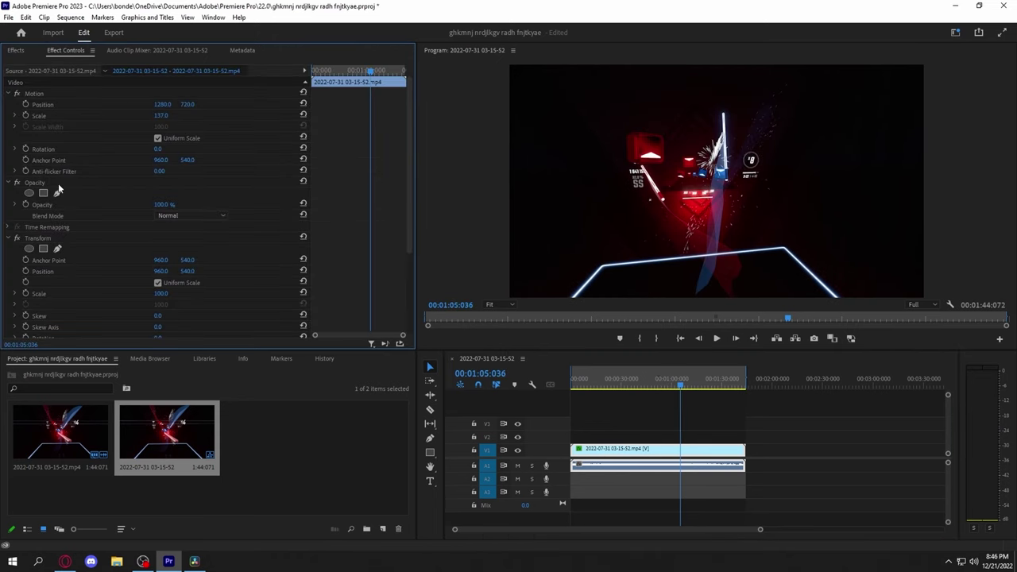
pyautogui.scroll(-1, 62, 205)
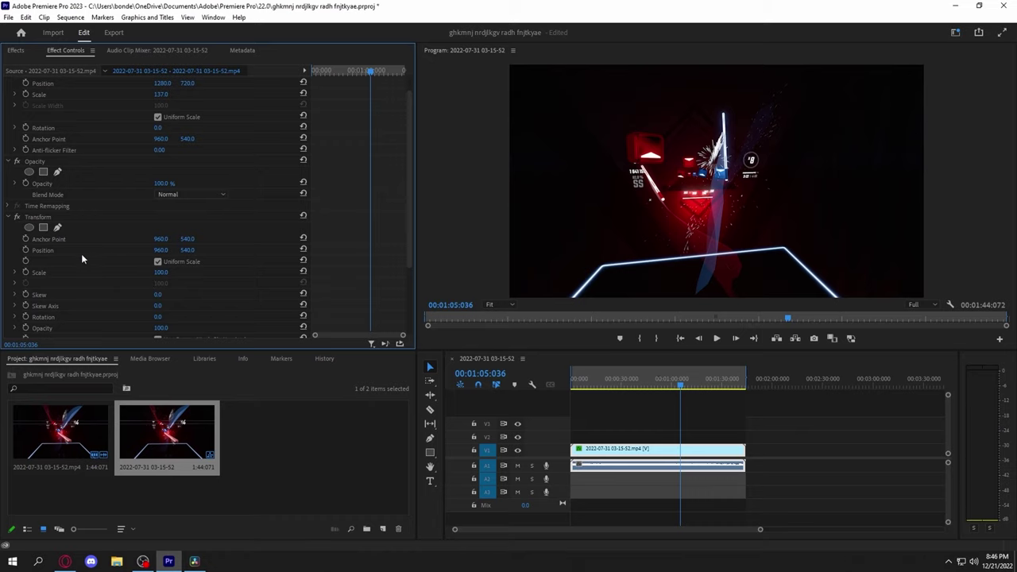
pyautogui.moveTo(159, 271); pyautogui.dragTo(124, 4)
# Match the video export settings to the source and set the frame rate to 60 fps.
pyautogui.click(118, 33)
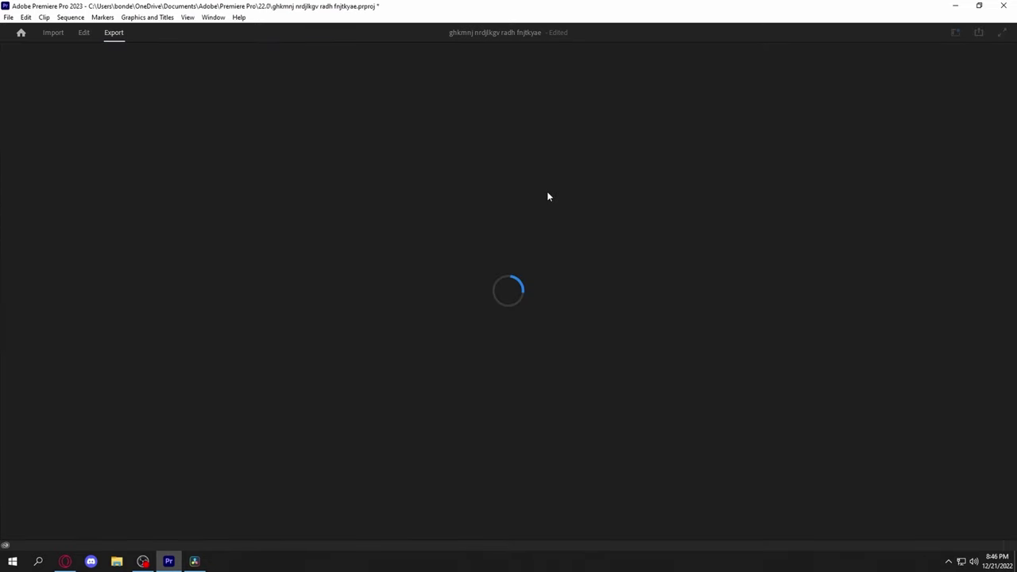
pyautogui.click(303, 186)
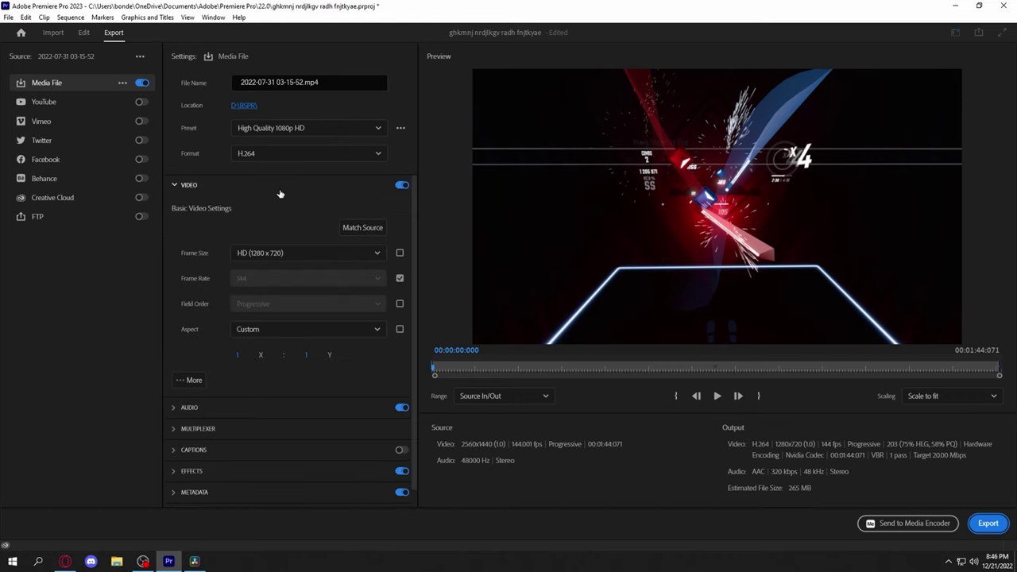
pyautogui.click(362, 228)
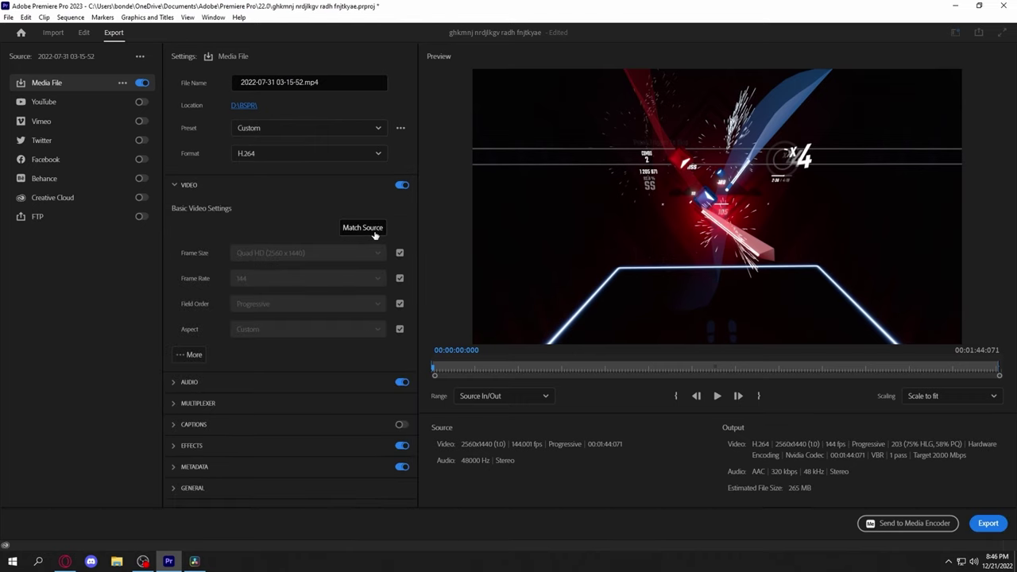
pyautogui.click(400, 278)
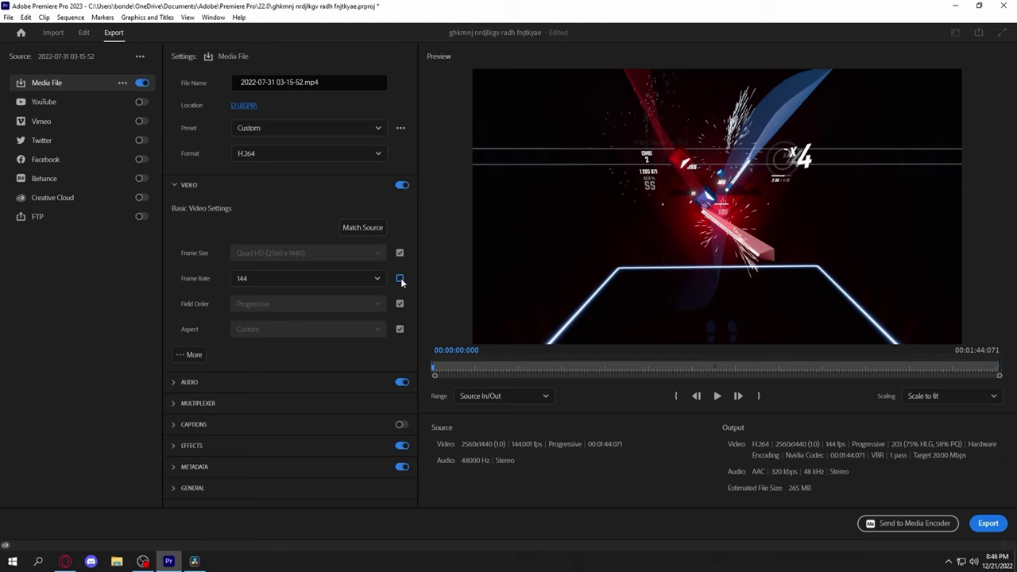
pyautogui.click(377, 278)
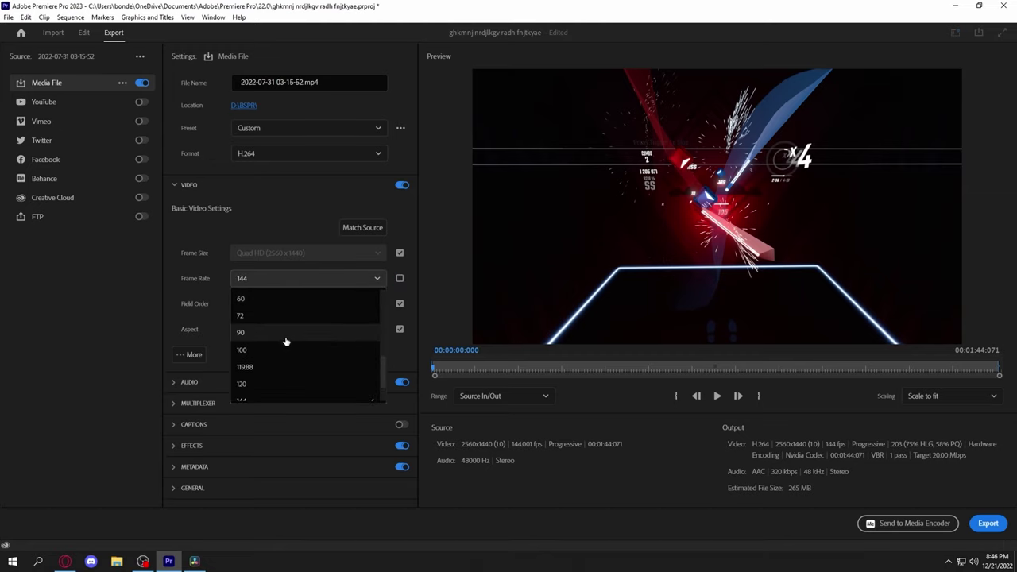
pyautogui.click(275, 298)
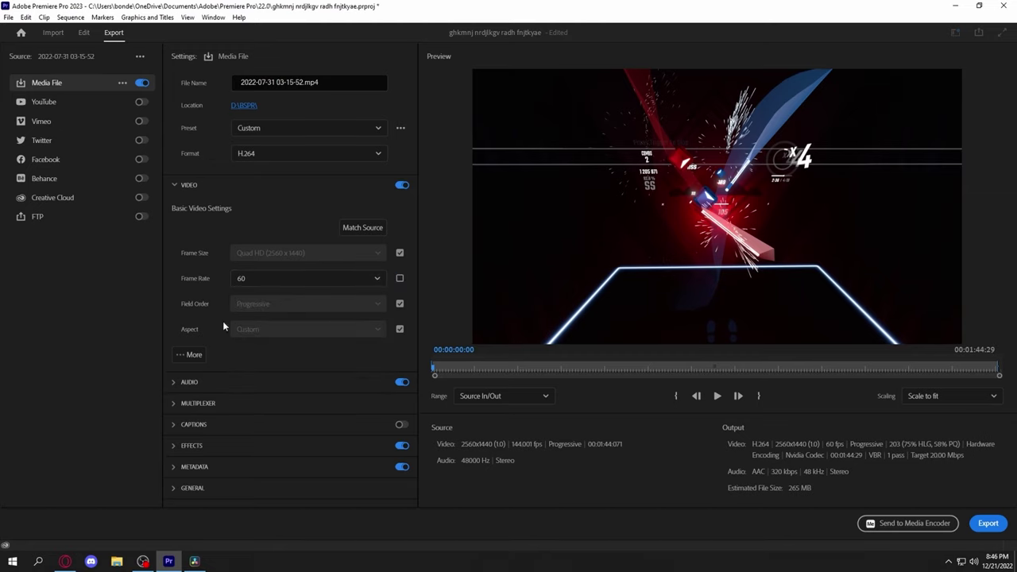
# Set Time Interpolation to Frame Blending in the advanced video options.
pyautogui.click(192, 357)
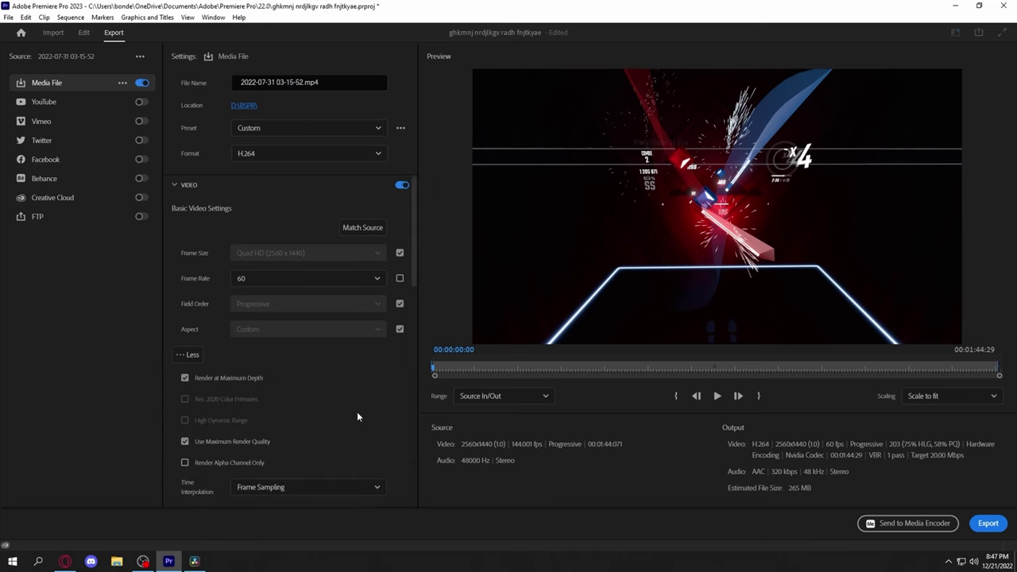
pyautogui.scroll(-2, 271, 392)
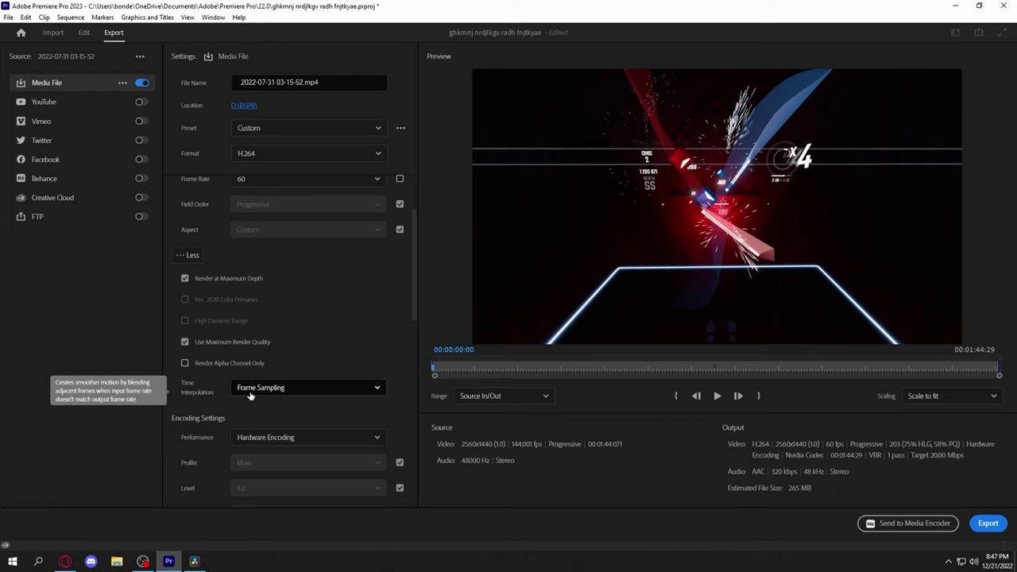
pyautogui.click(268, 390)
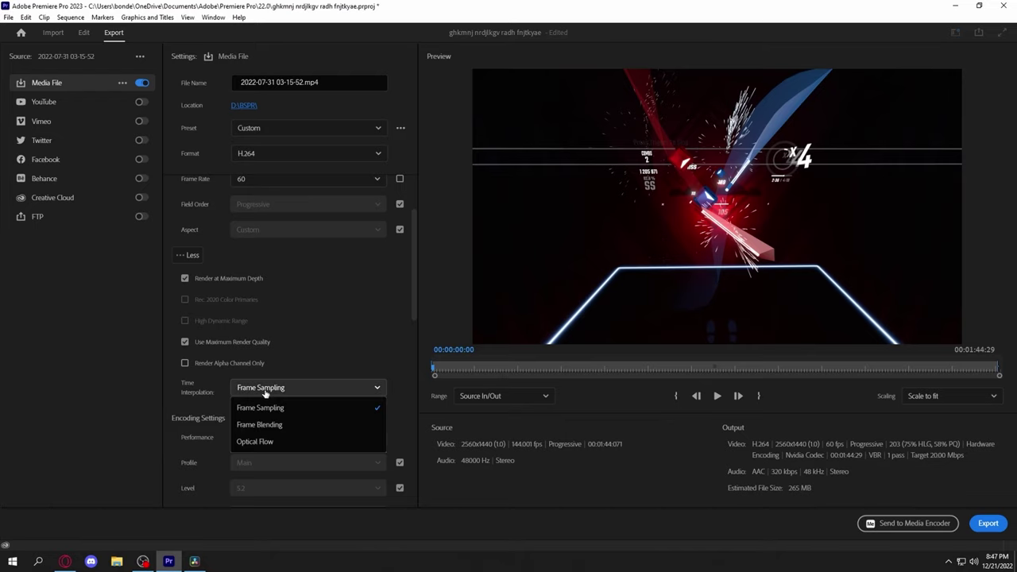
pyautogui.press('Escape')
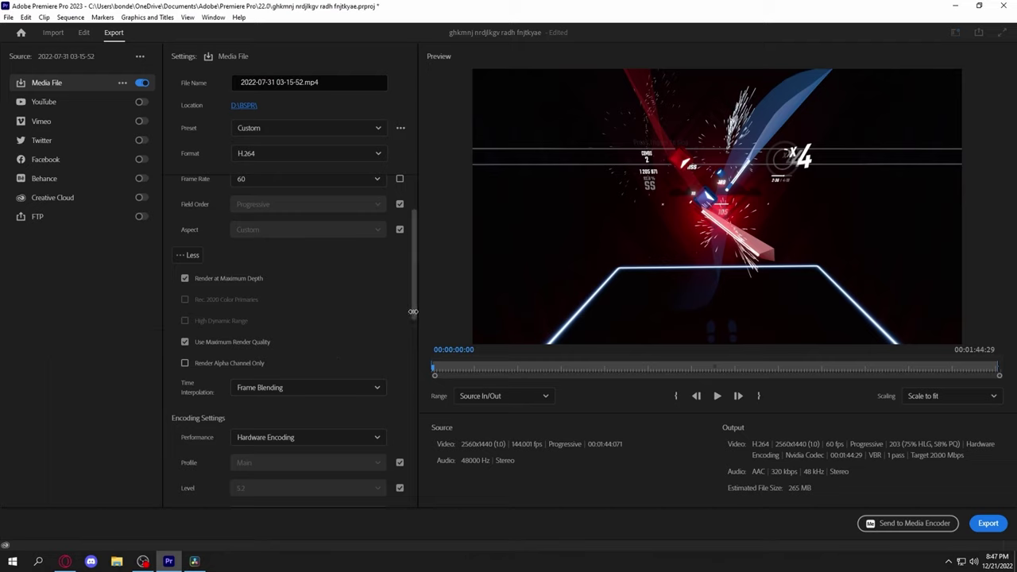
pyautogui.scroll(-10, 402, 310)
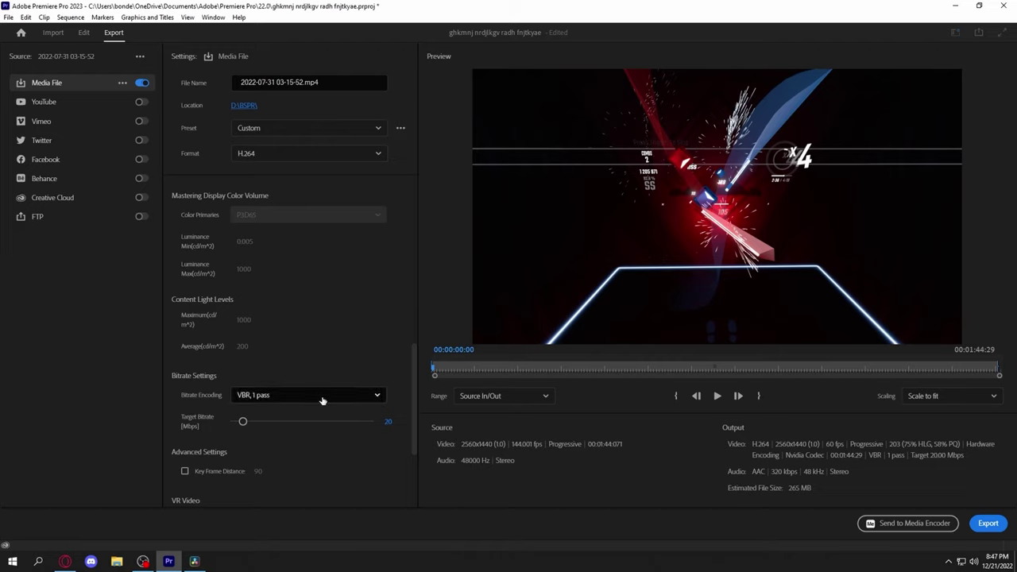
# Set the export Target Bitrate to 100 Mbps.
pyautogui.moveTo(243, 421); pyautogui.dragTo(382, 428)
pyautogui.click(385, 421)
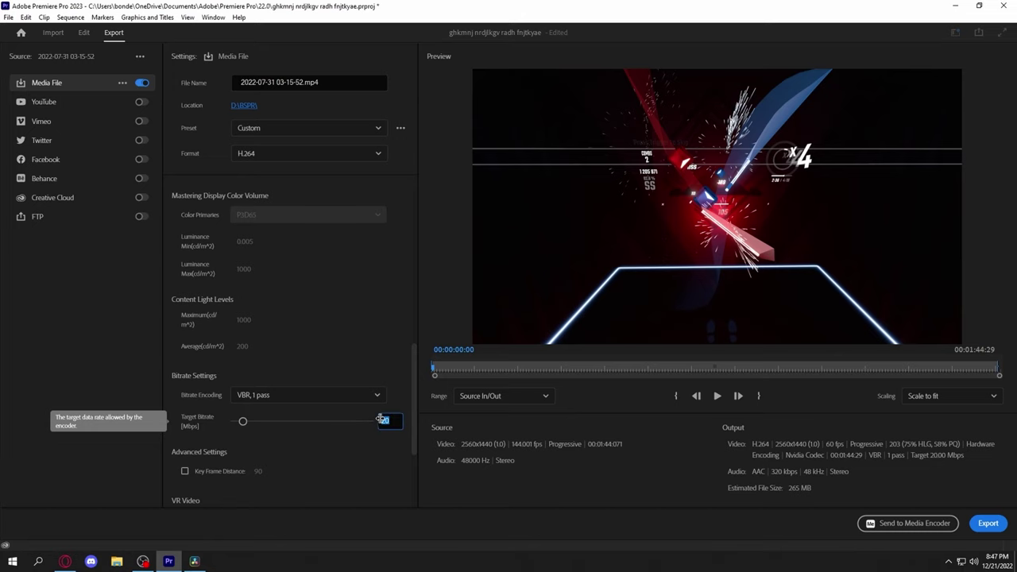
pyautogui.write('100')
pyautogui.press('Return')
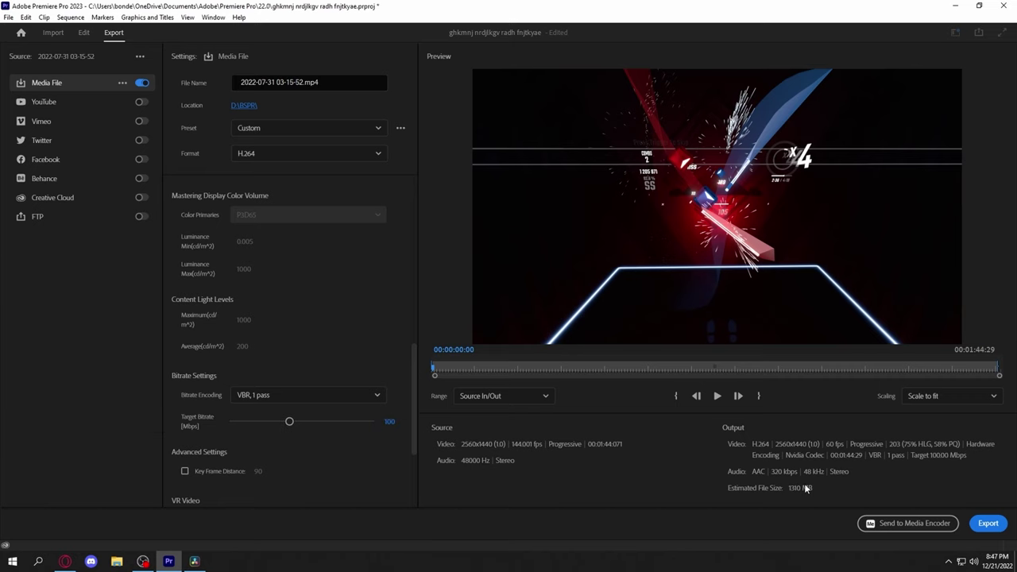
# Save the export output to the Desktop as Frame Blend Test.mp4.
pyautogui.click(249, 109)
pyautogui.click(43, 131)
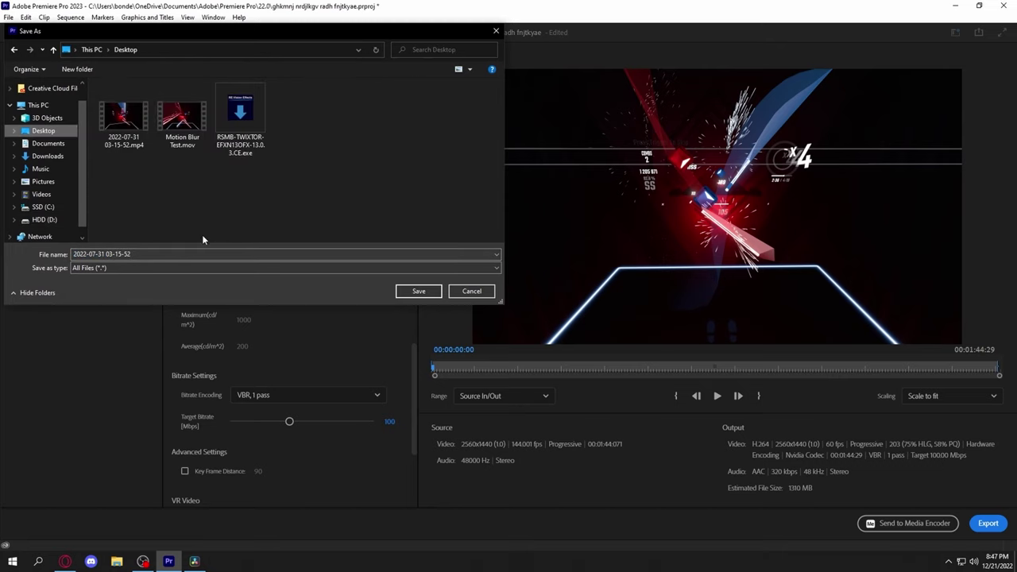
pyautogui.click(148, 254)
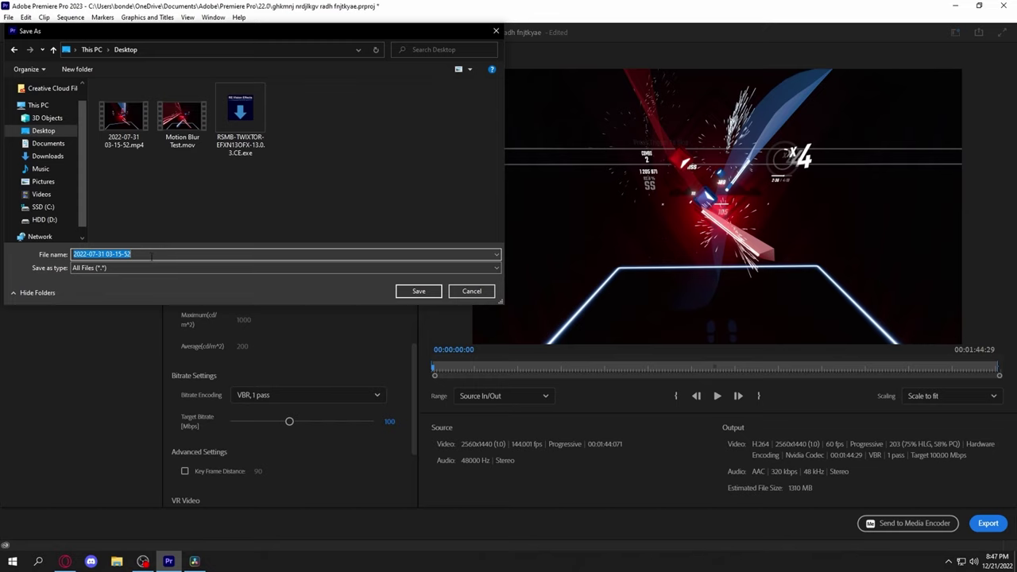
pyautogui.write('Frame Blend Test')
pyautogui.press('Return')
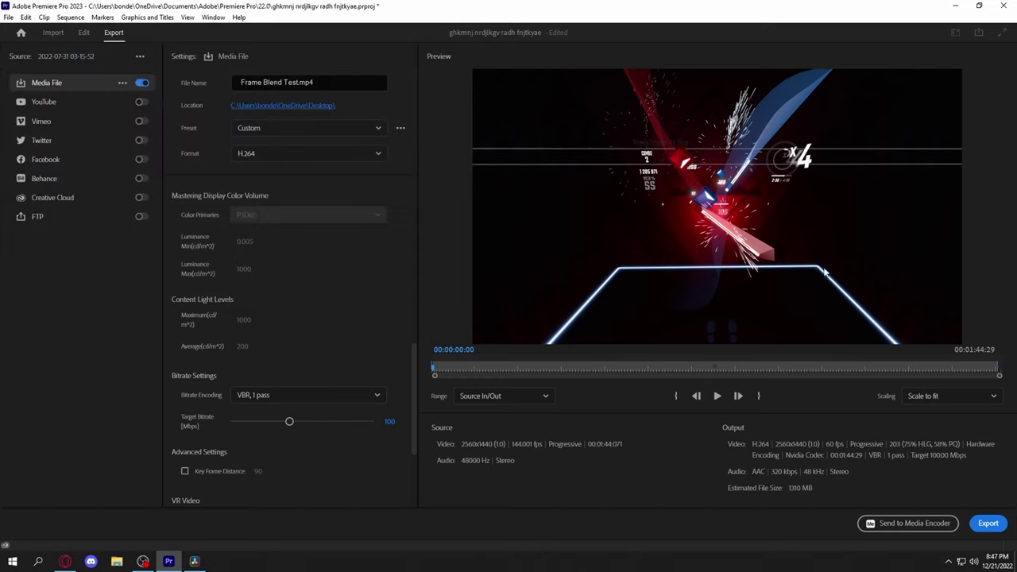
pyautogui.click(988, 523)
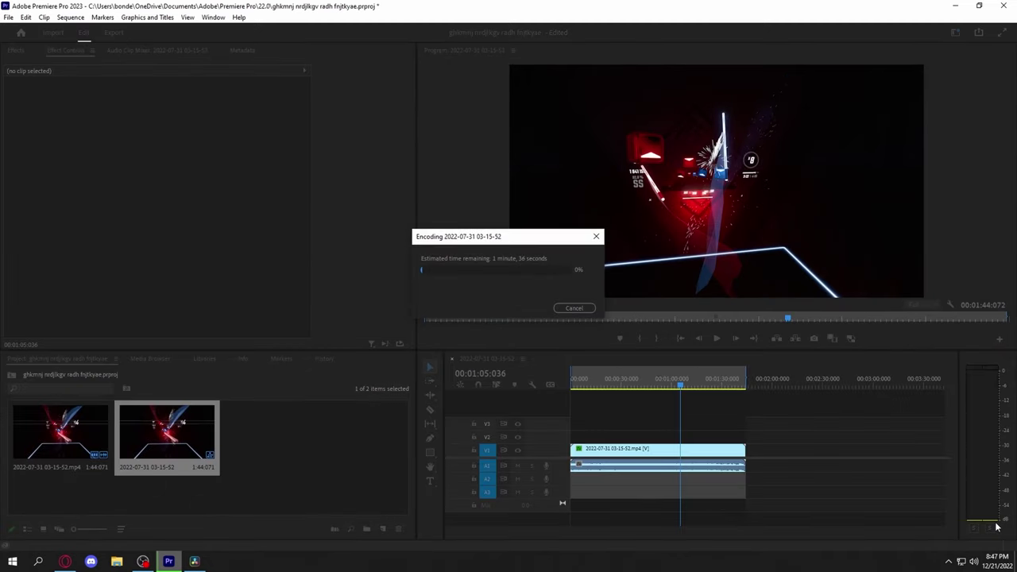